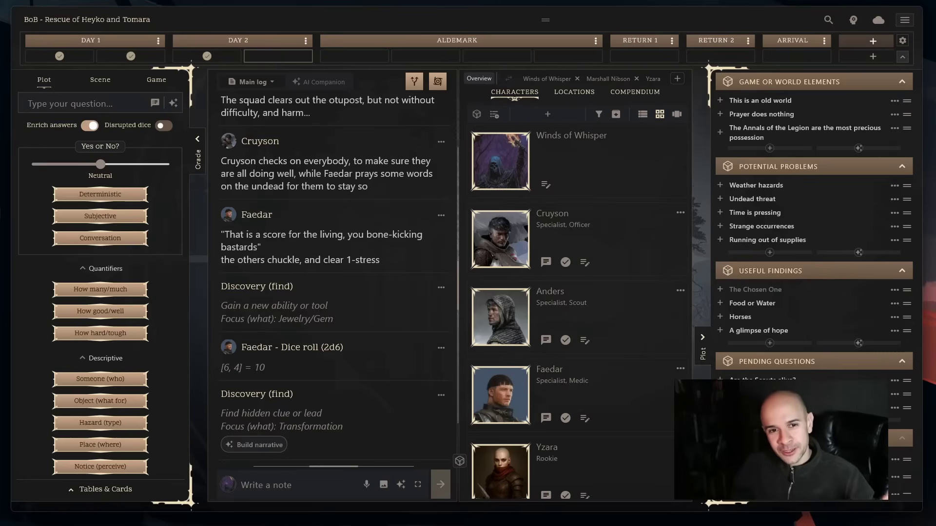
Step: Ask the AI Companion "What do you think the Discovery could mean?" and compare its answer with the main log
{"action": "left_click", "coordinate": [335, 85]}
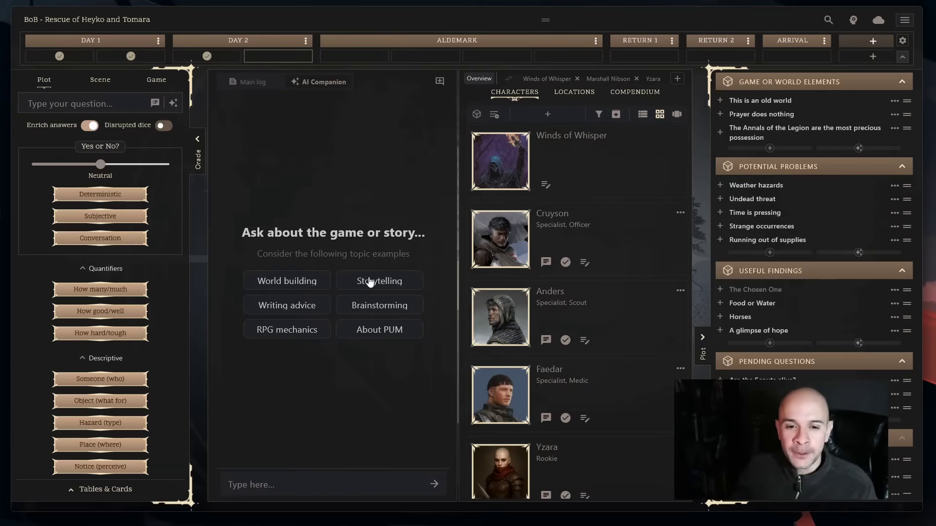
{"action": "left_click", "coordinate": [261, 87]}
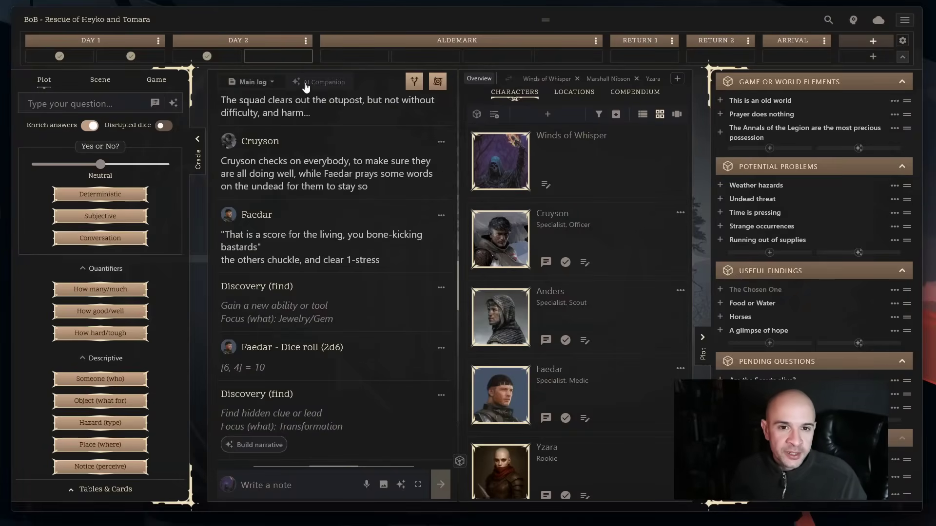
{"action": "left_click", "coordinate": [306, 87]}
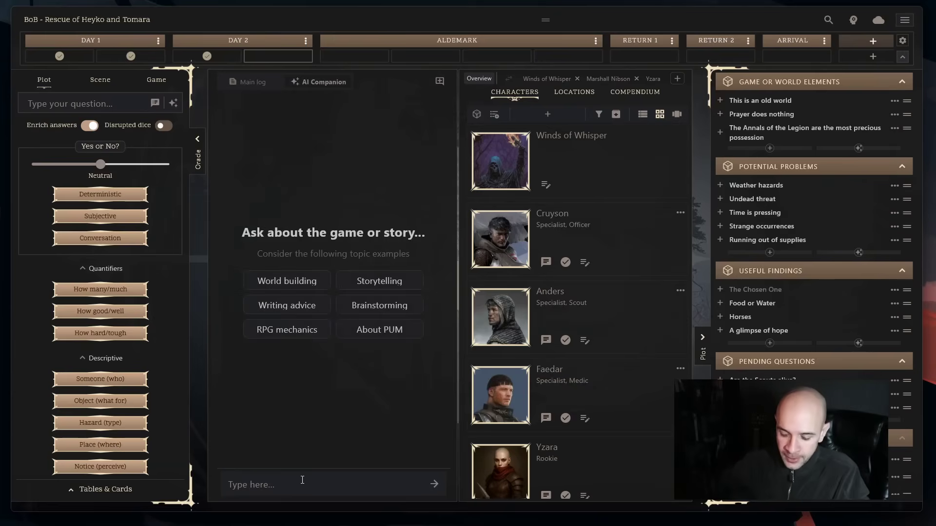
{"action": "type", "text": "What do you think"}
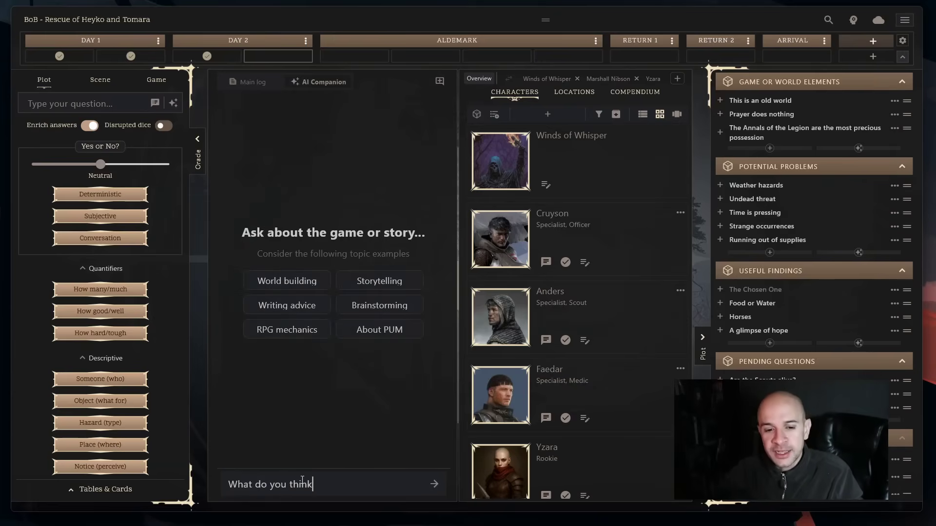
{"action": "type", "text": " the Discovery cou"}
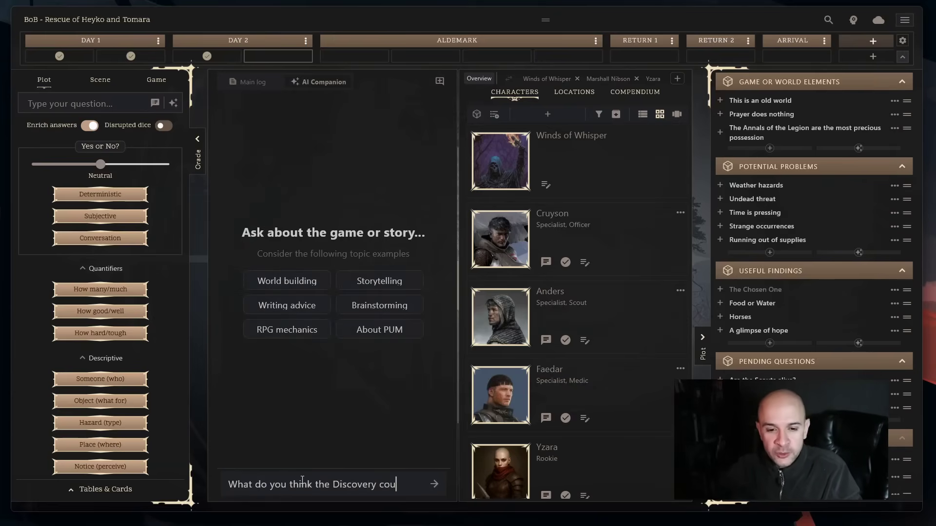
{"action": "type", "text": "ld mean?"}
{"action": "key", "text": "Return"}
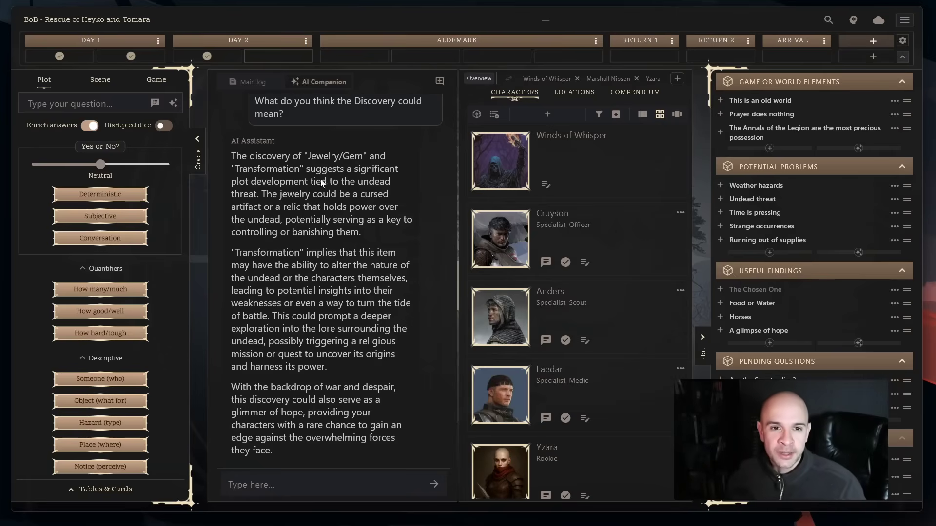
{"action": "left_click", "coordinate": [239, 82]}
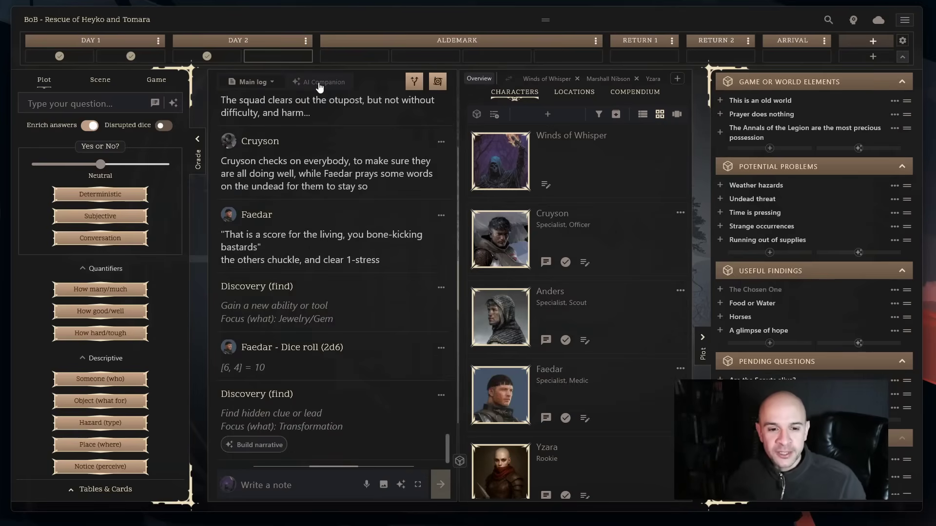
{"action": "left_click", "coordinate": [319, 84]}
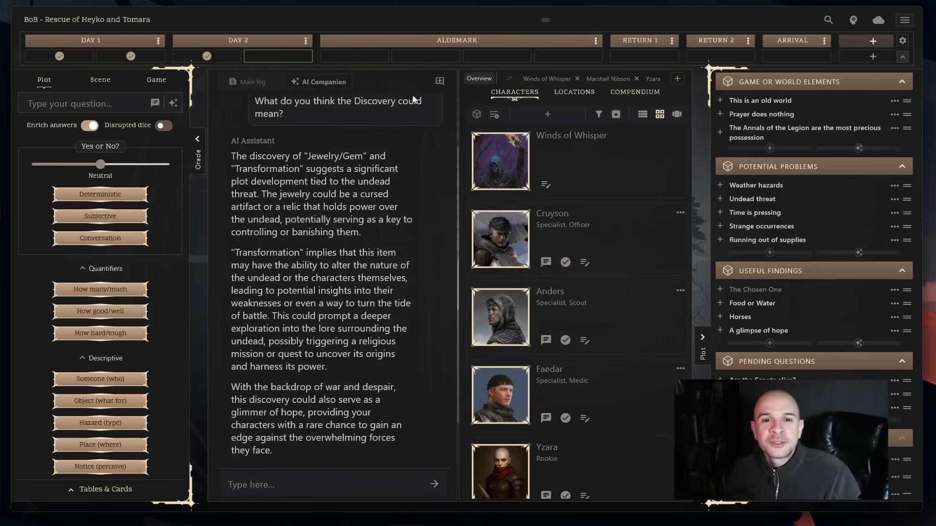
Step: Start a new AI Companion chat, submit a suggested topic on improving narrative writing, and return to the main log
{"action": "left_click", "coordinate": [438, 83]}
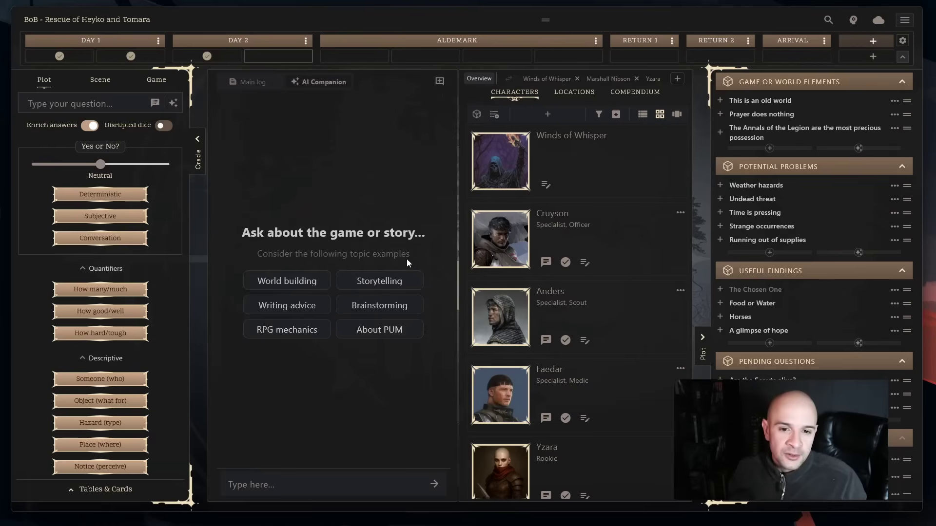
{"action": "left_click", "coordinate": [400, 307]}
{"action": "left_click", "coordinate": [435, 484]}
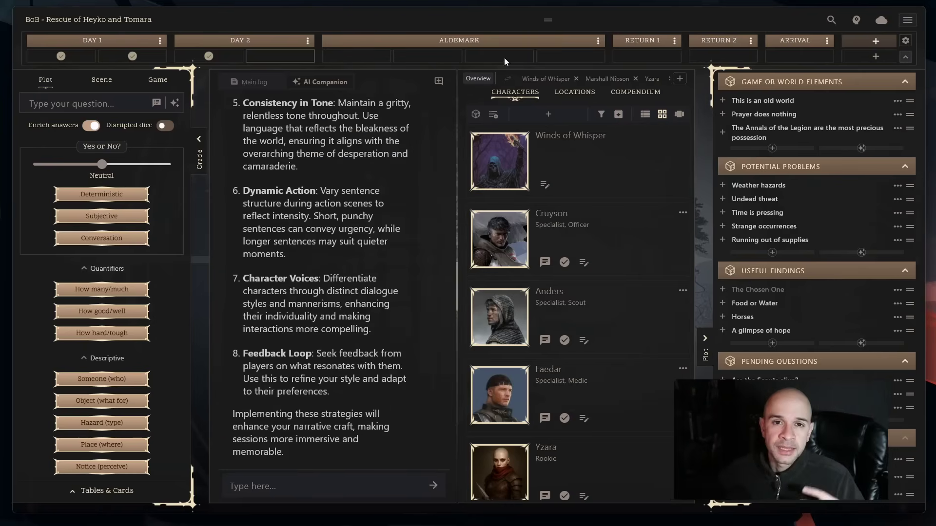
{"action": "left_click", "coordinate": [253, 81]}
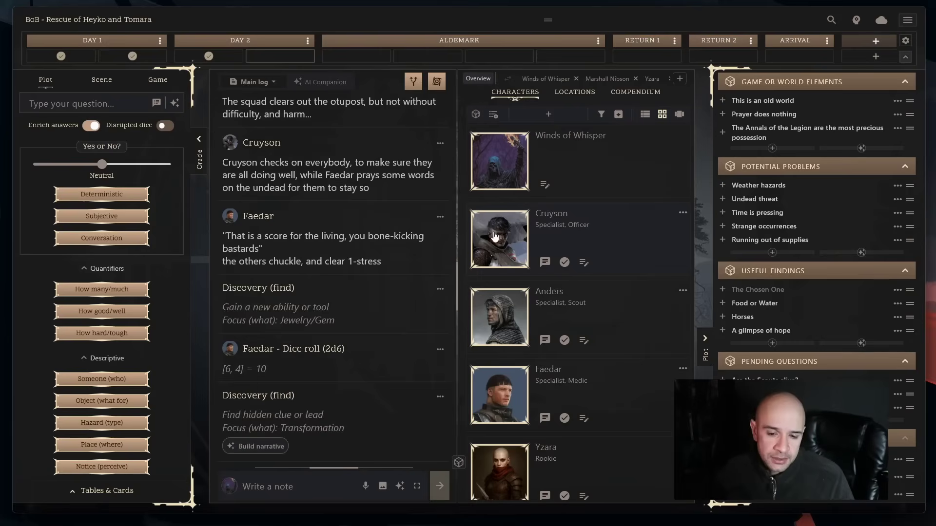
{"action": "left_click", "coordinate": [399, 486]}
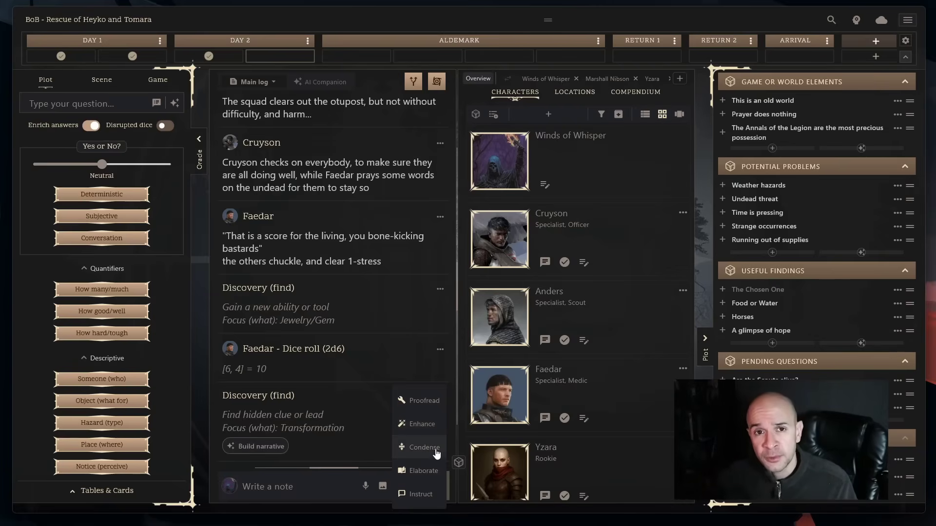
{"action": "left_click", "coordinate": [414, 494]}
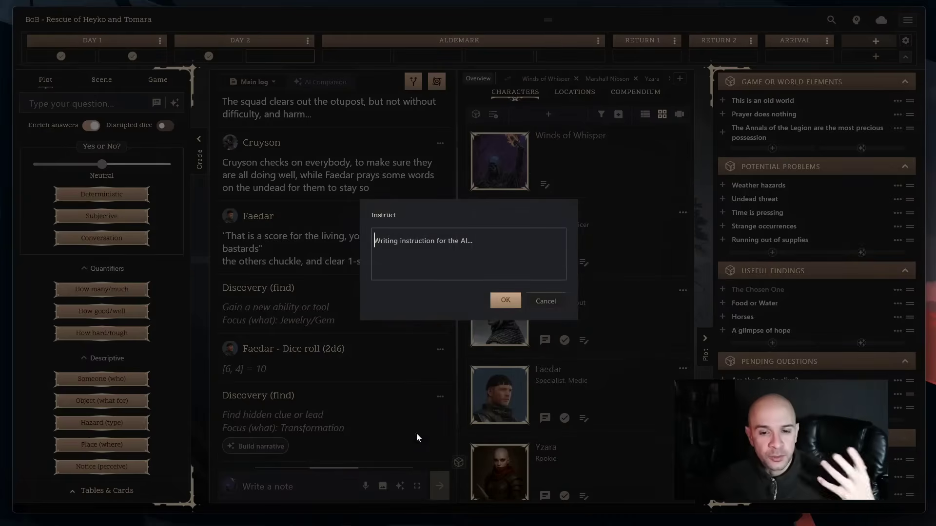
{"action": "left_click", "coordinate": [549, 302]}
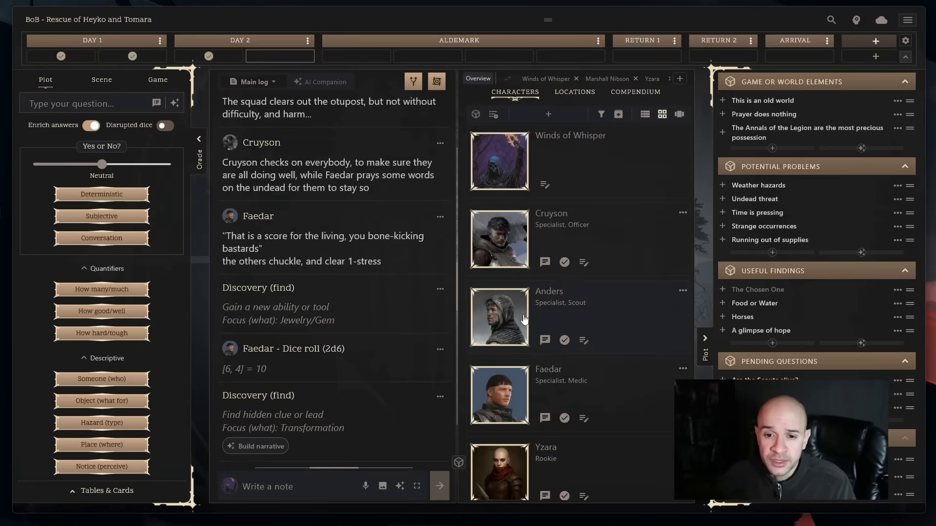
Step: Open Cruyson's character sheet and use the AI assistant's Elaborate option to add a paragraph at the end of his journal
{"action": "left_click", "coordinate": [512, 258]}
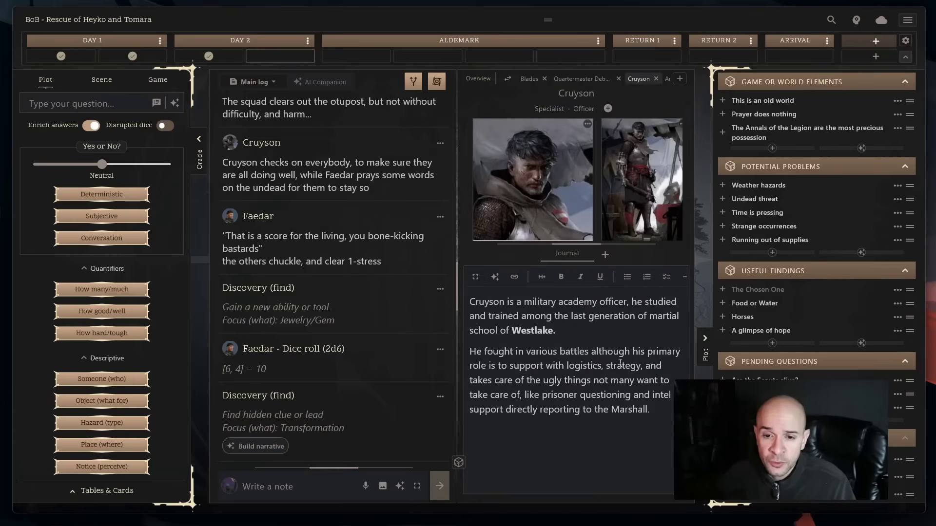
{"action": "left_click", "coordinate": [659, 412]}
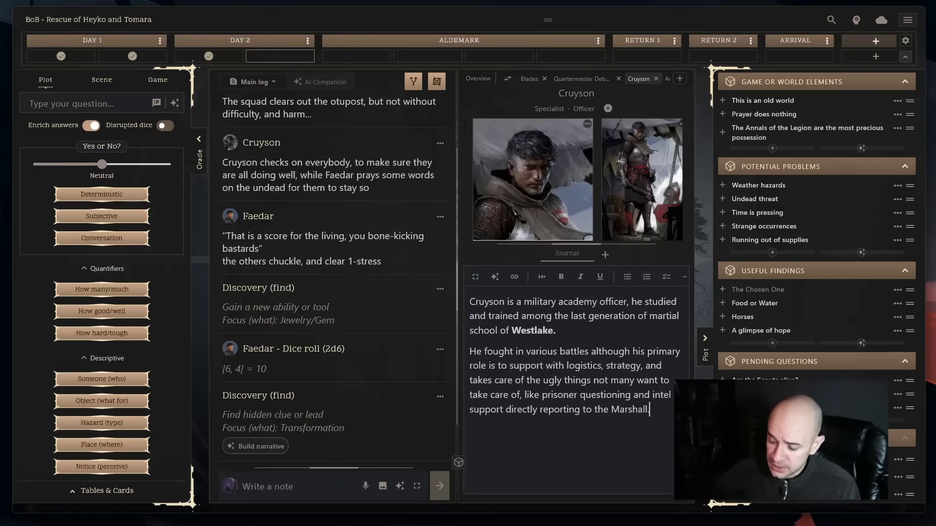
{"action": "key", "text": "Return"}
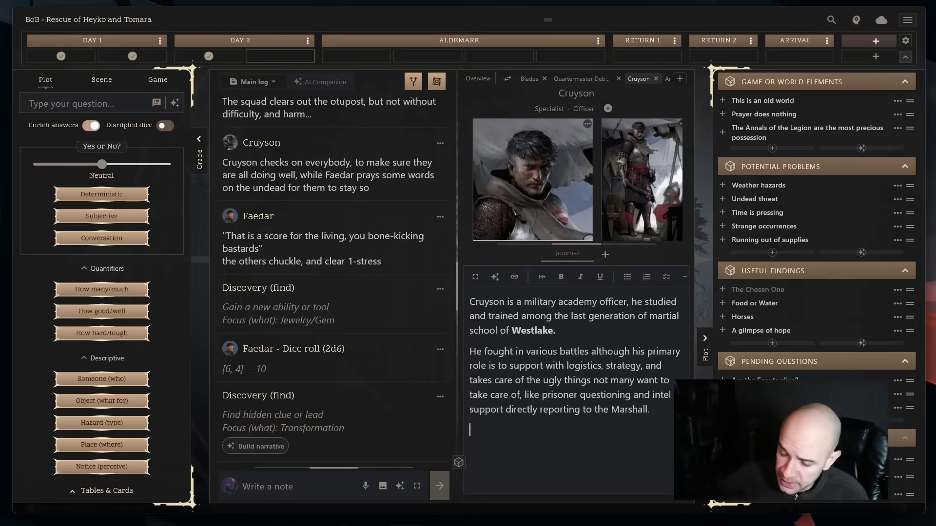
{"action": "left_click", "coordinate": [497, 278]}
{"action": "left_click", "coordinate": [518, 370]}
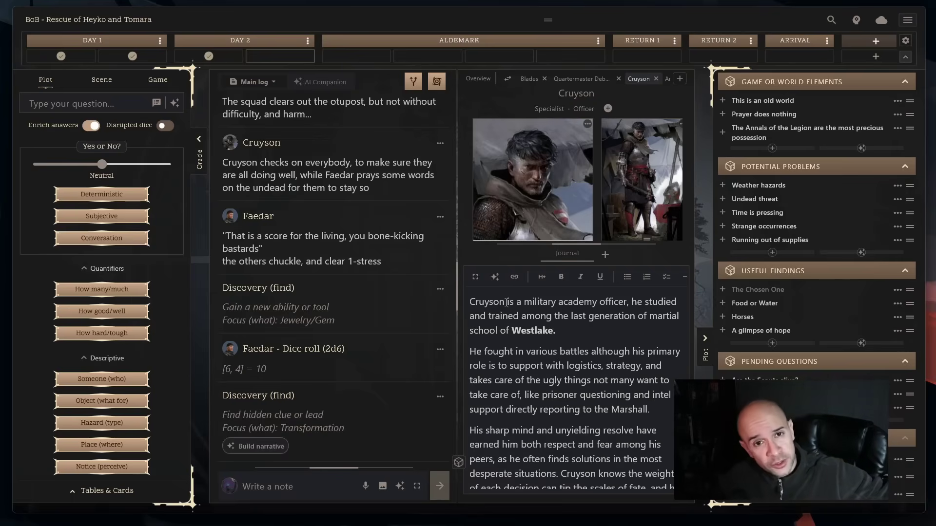
{"action": "scroll", "coordinate": [550, 396], "scroll_direction": "down", "scroll_amount": 2}
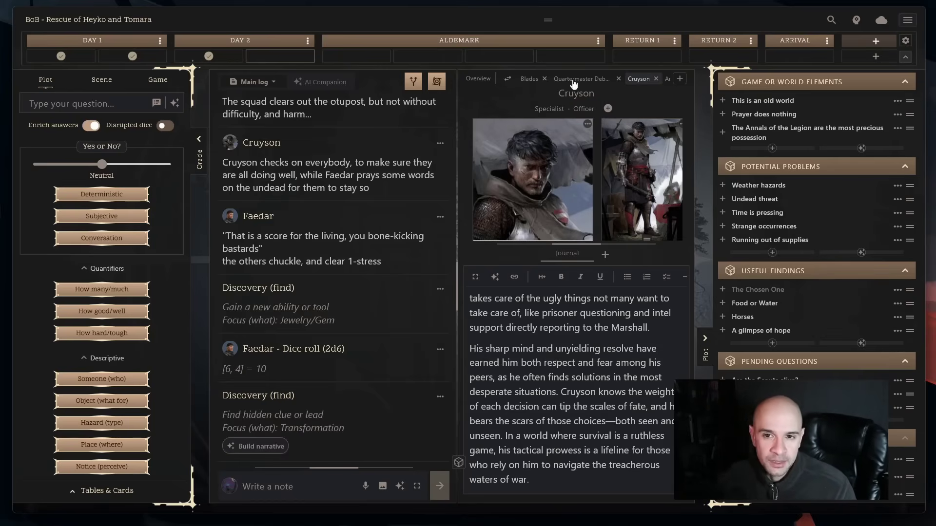
Step: Try condensing the whole description of the Plainsworth location with the AI assistant, and undo the change
{"action": "left_click", "coordinate": [477, 79]}
{"action": "left_click", "coordinate": [579, 97]}
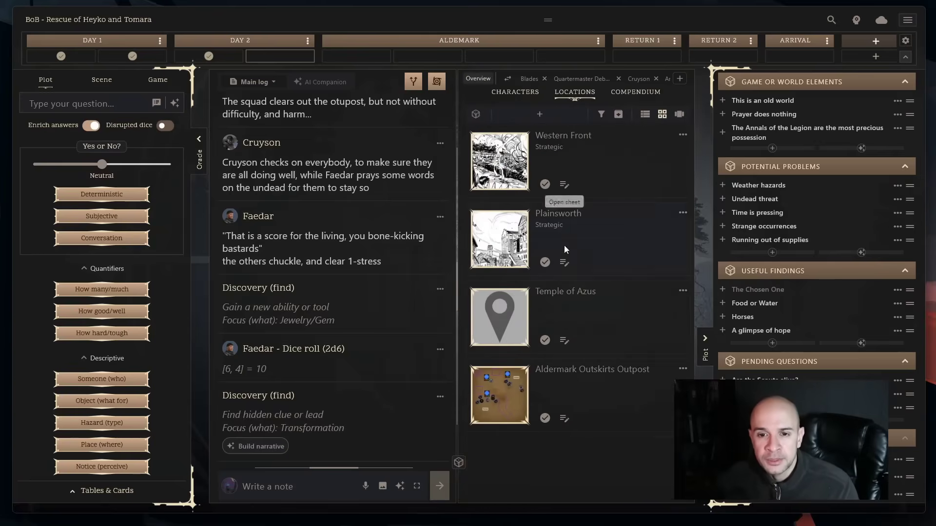
{"action": "left_click", "coordinate": [523, 249]}
{"action": "scroll", "coordinate": [589, 371], "scroll_direction": "down", "scroll_amount": 10}
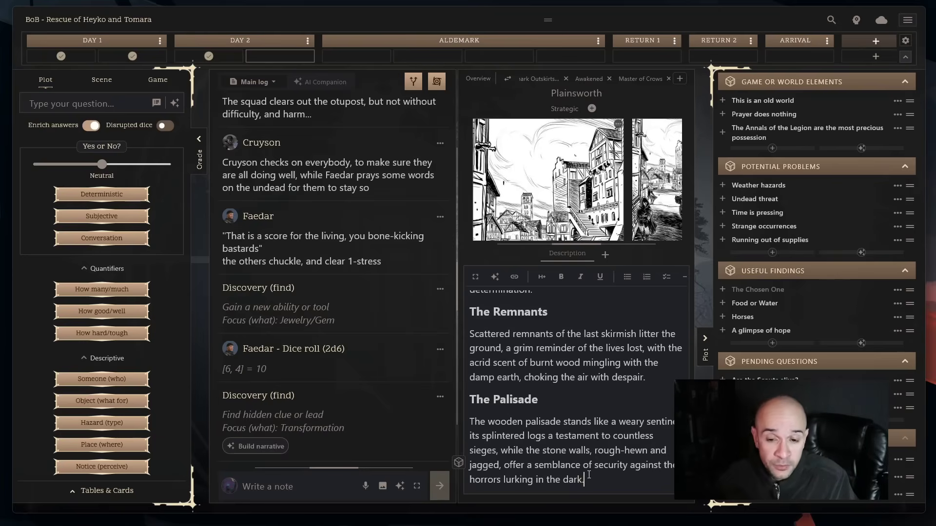
{"action": "key", "text": "ctrl+a"}
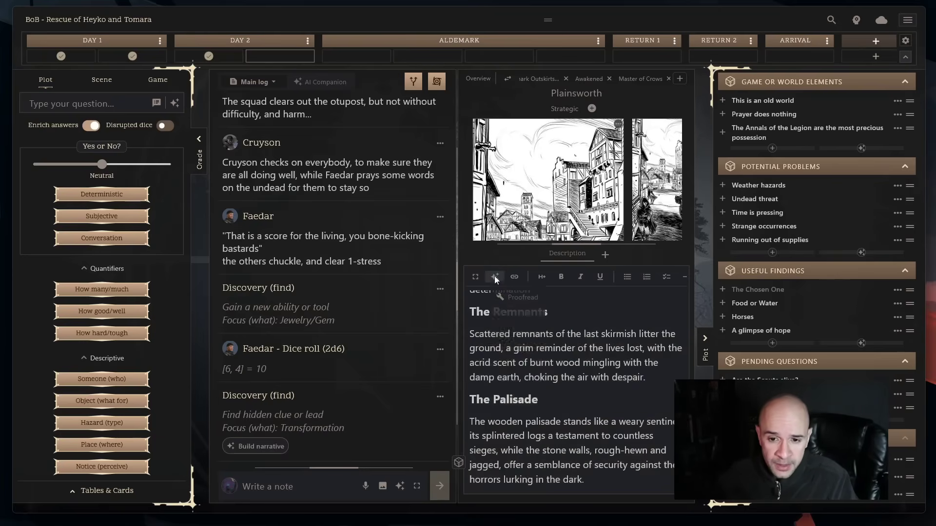
{"action": "left_click", "coordinate": [495, 276]}
{"action": "left_click", "coordinate": [522, 343]}
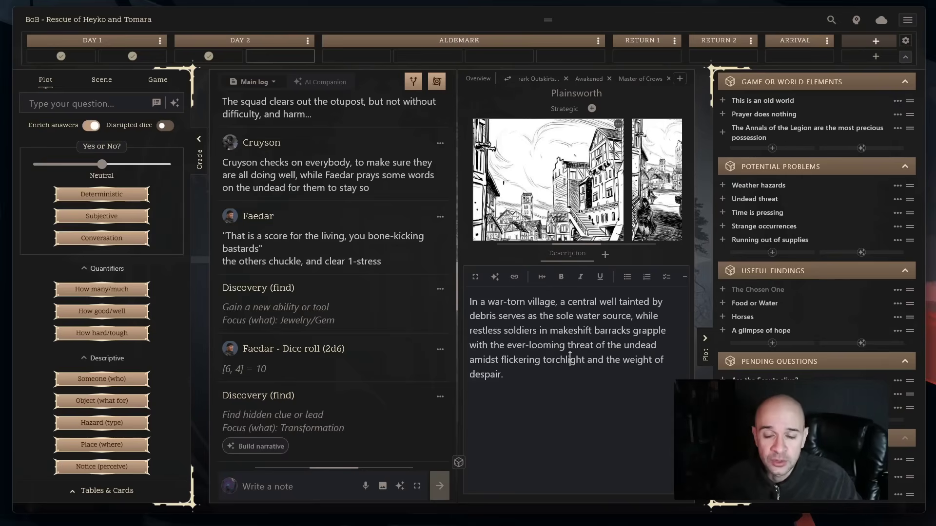
{"action": "key", "text": "ctrl+z"}
Step: Set Yzara as the note's speaker and instruct the AI to write her line with "What does she say?"
{"action": "left_click", "coordinate": [276, 493]}
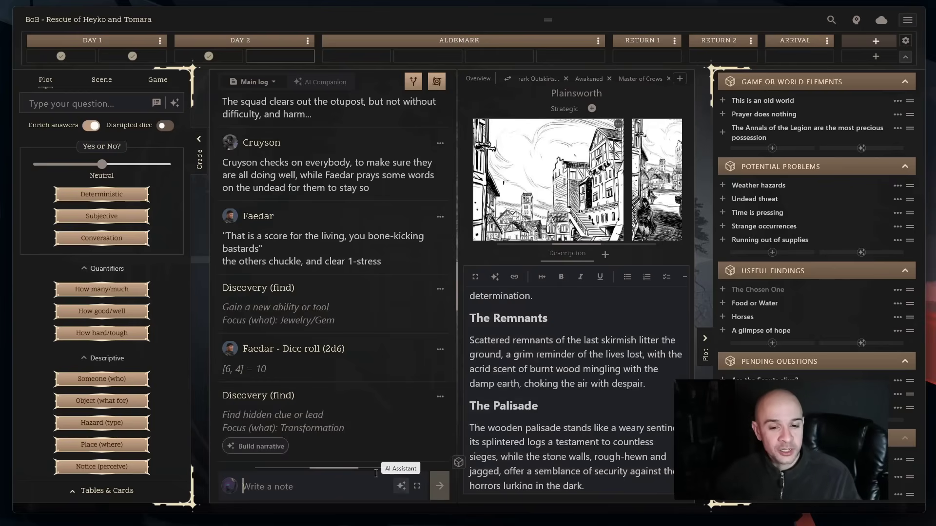
{"action": "left_click", "coordinate": [228, 488]}
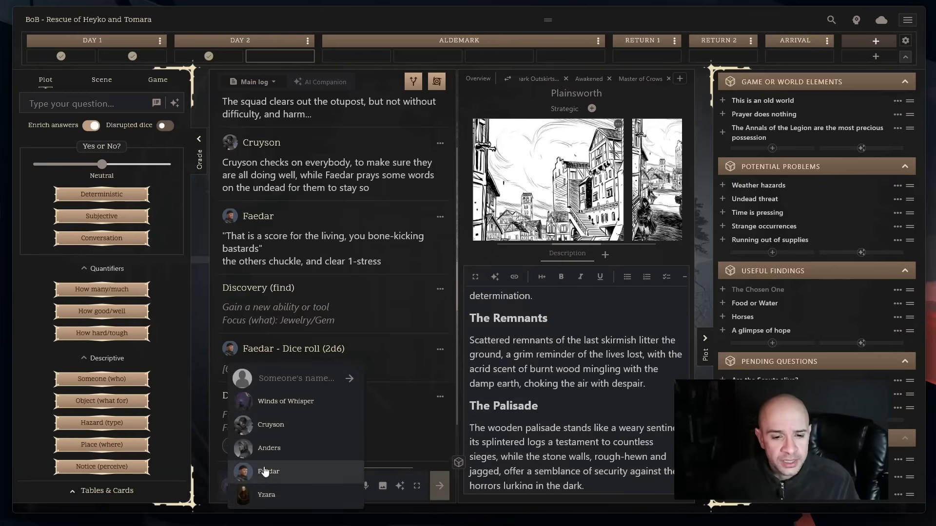
{"action": "scroll", "coordinate": [267, 470], "scroll_direction": "down", "scroll_amount": 3}
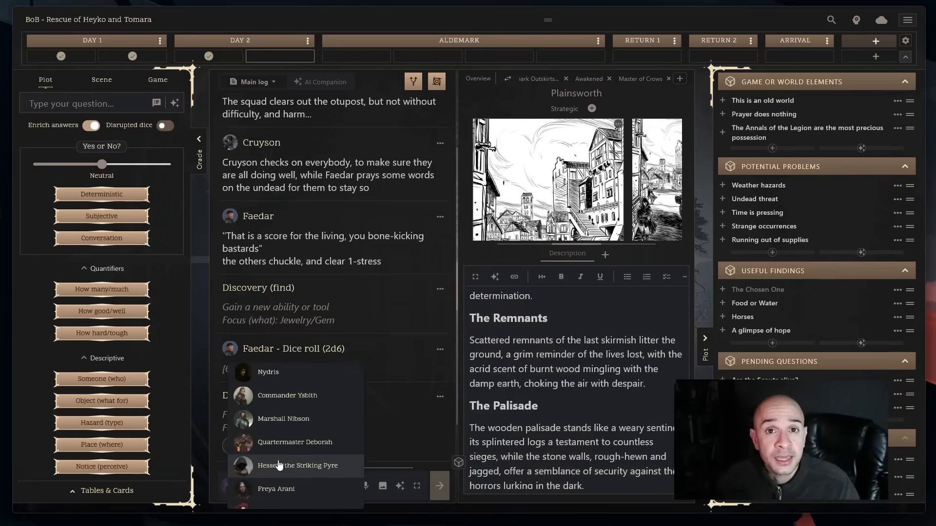
{"action": "scroll", "coordinate": [292, 444], "scroll_direction": "up", "scroll_amount": 2}
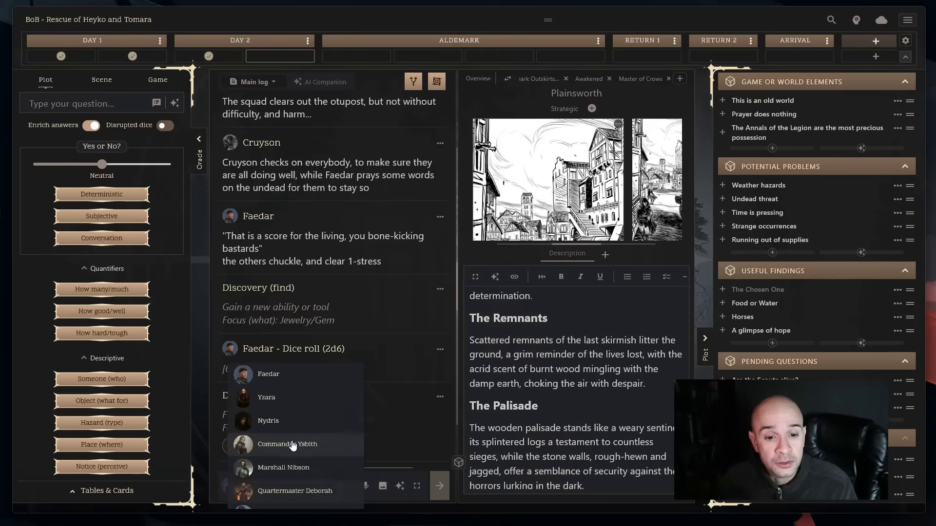
{"action": "left_click", "coordinate": [295, 401]}
{"action": "left_click", "coordinate": [400, 486]}
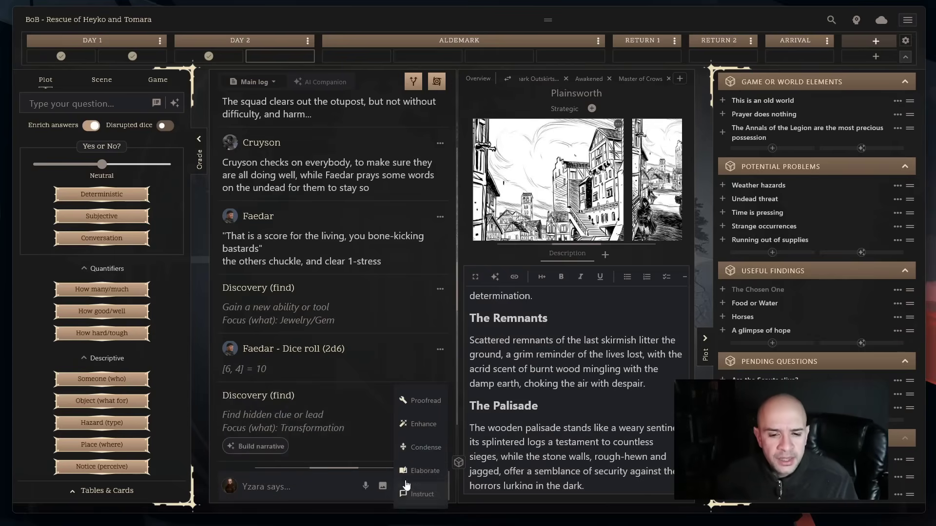
{"action": "left_click", "coordinate": [423, 494]}
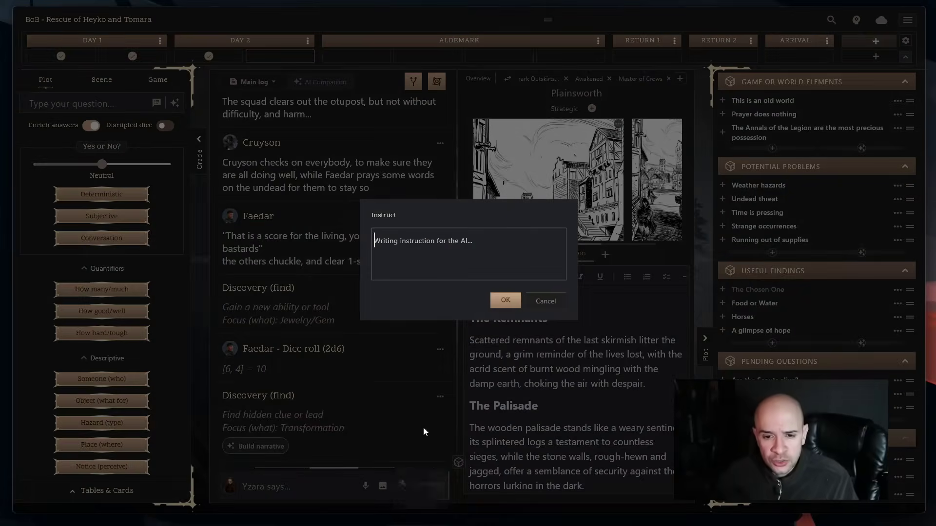
{"action": "type", "text": "What does she say?"}
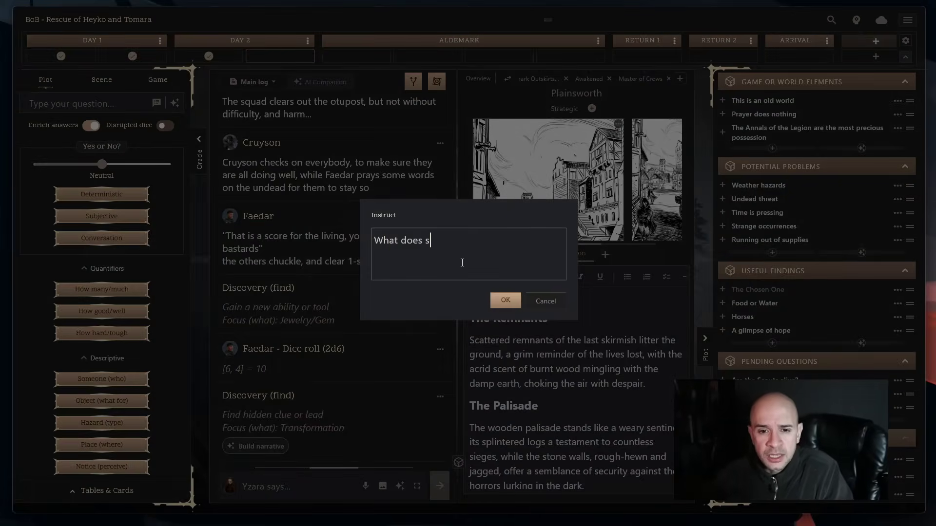
{"action": "left_click", "coordinate": [507, 303]}
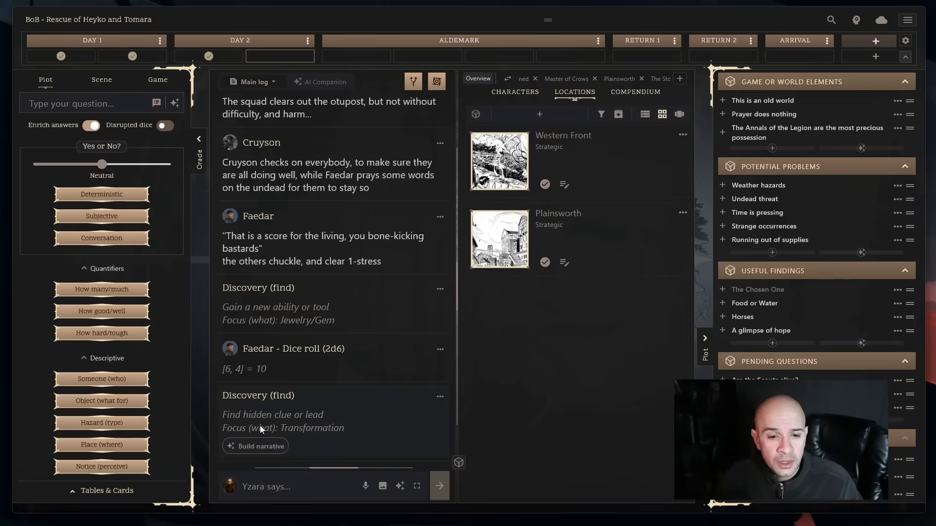
Step: Show the characters overview, build an AI narrative from the last Discovery (find) entry, and review it in the main log
{"action": "left_click", "coordinate": [529, 92]}
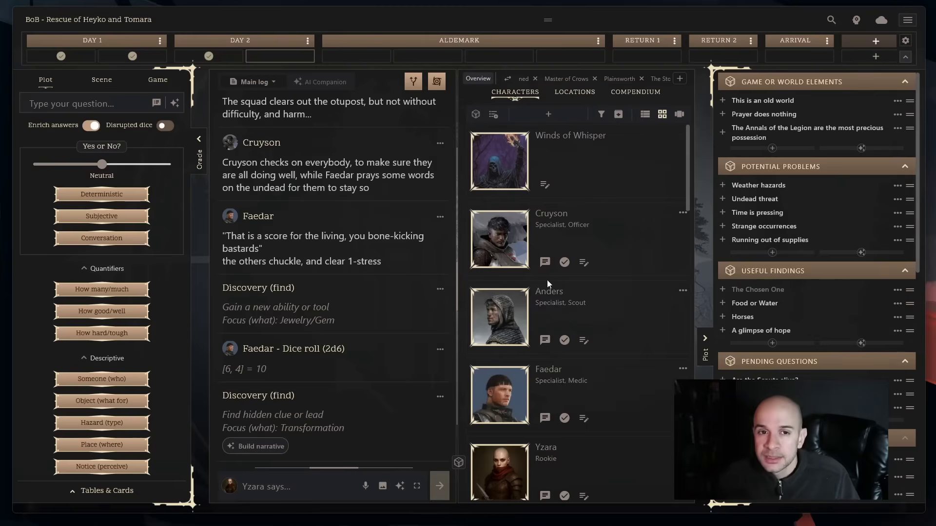
{"action": "left_click", "coordinate": [271, 452]}
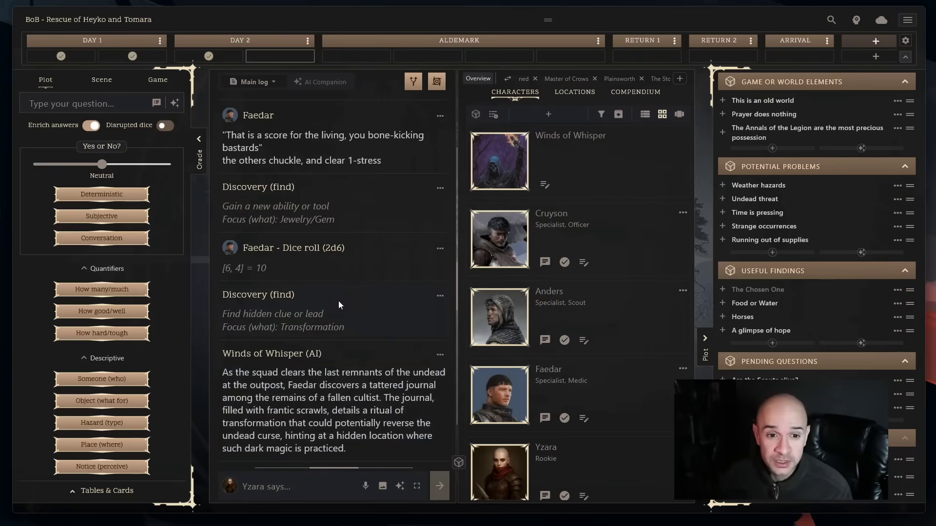
{"action": "scroll", "coordinate": [341, 299], "scroll_direction": "up", "scroll_amount": 10}
{"action": "scroll", "coordinate": [343, 299], "scroll_direction": "down", "scroll_amount": 10}
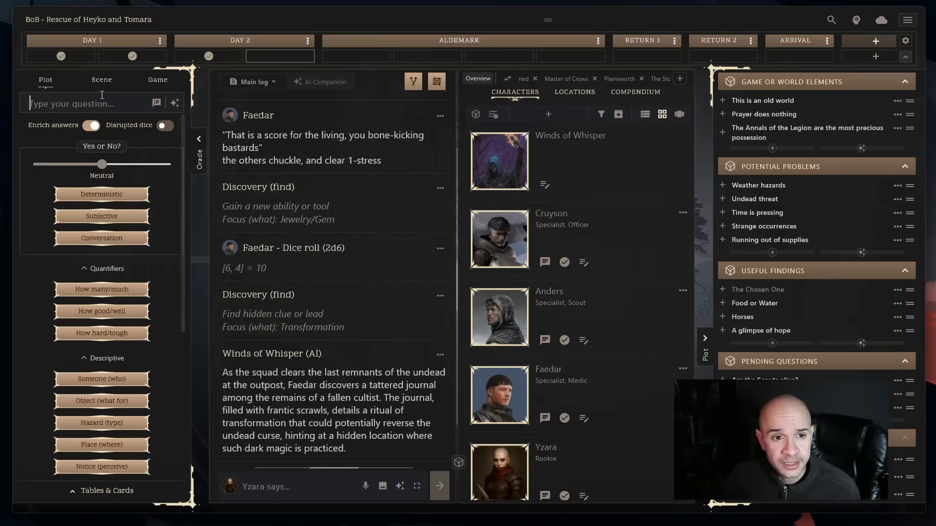
Step: Ask the oracle "How does the journal look like?" and have the AI answer it in the main log
{"action": "left_click", "coordinate": [101, 104]}
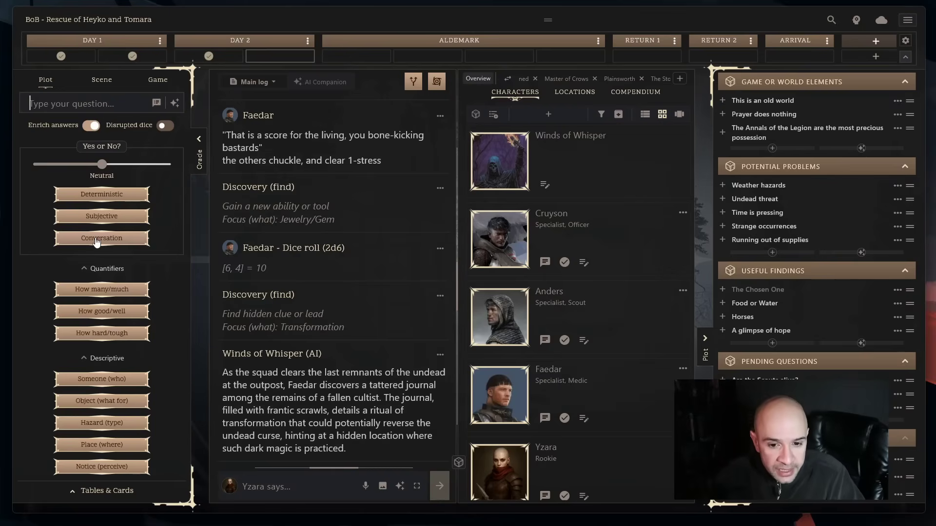
{"action": "type", "text": "How does th"}
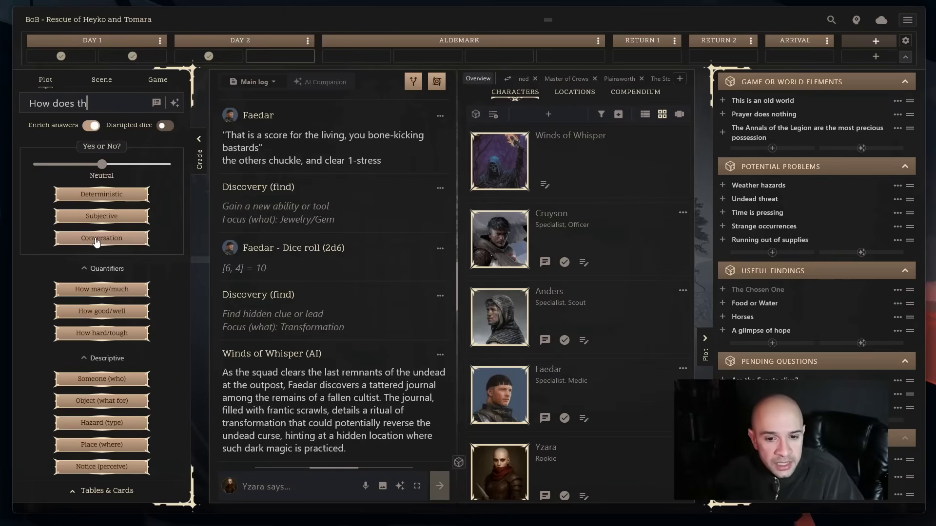
{"action": "type", "text": "e journal l"}
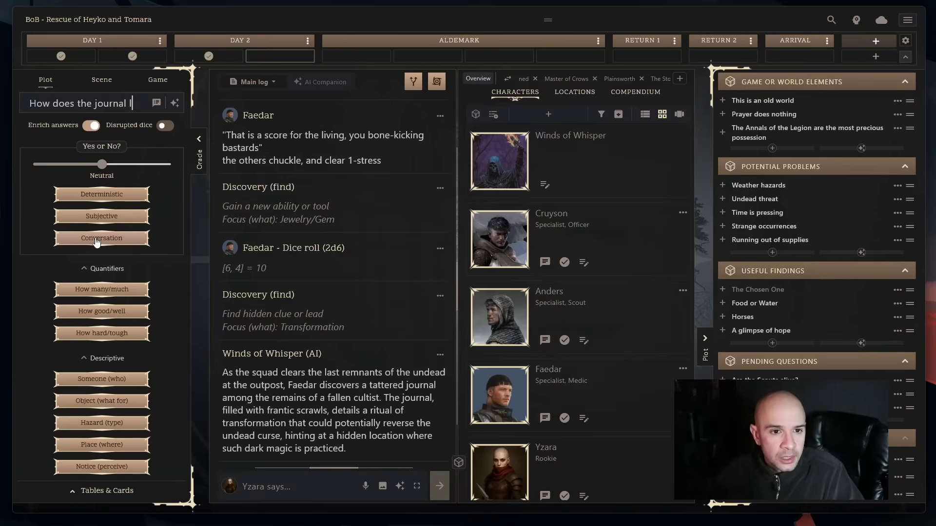
{"action": "type", "text": "ook like?"}
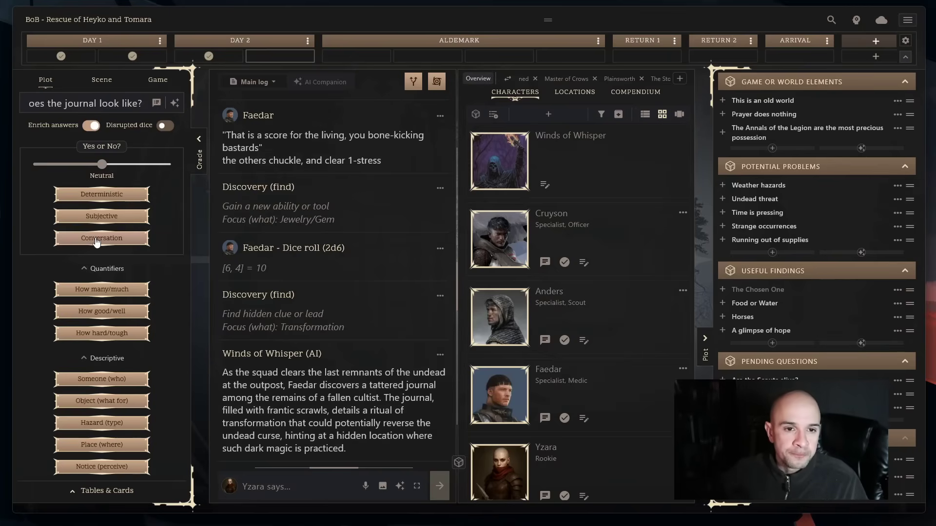
{"action": "left_click", "coordinate": [178, 103]}
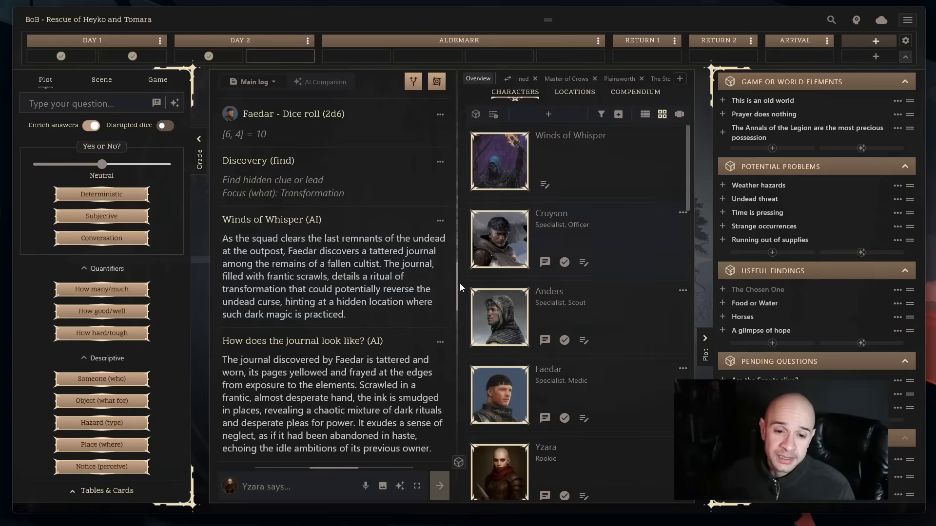
Step: Draft a new compendium entry with AI, leaving the requirements empty and keeping Generate Image enabled
{"action": "left_click", "coordinate": [627, 93]}
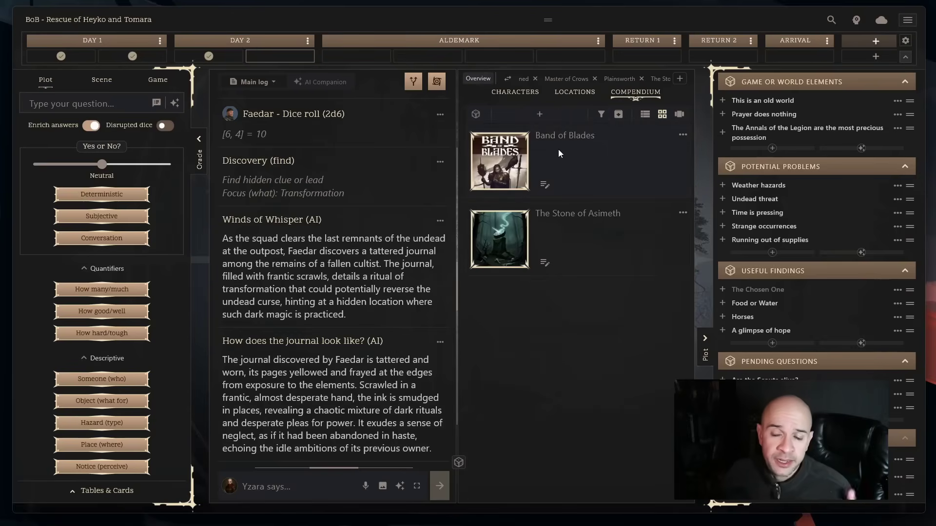
{"action": "left_click", "coordinate": [540, 115]}
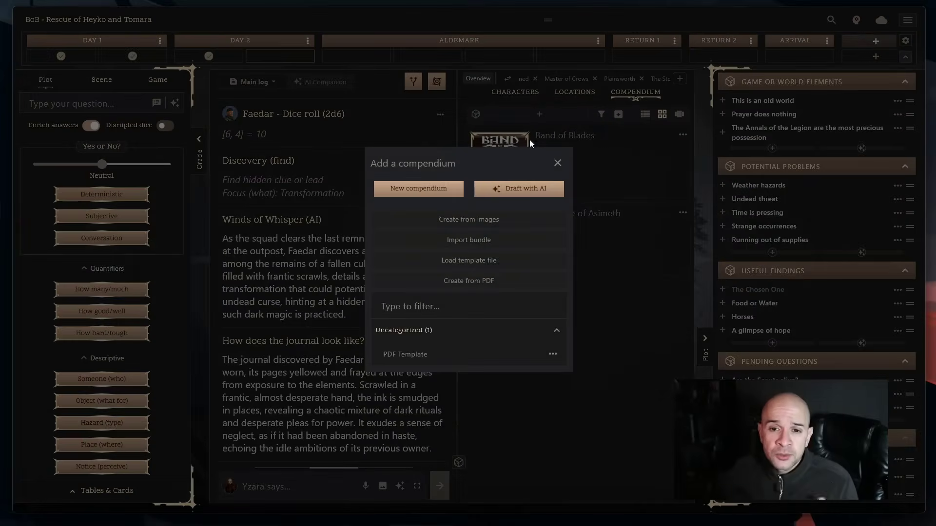
{"action": "left_click", "coordinate": [518, 193]}
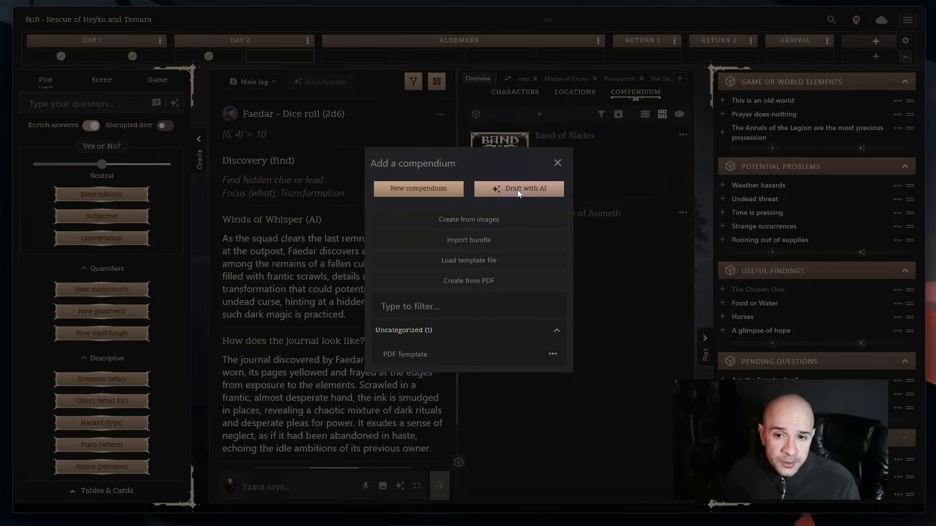
{"action": "left_click", "coordinate": [430, 244]}
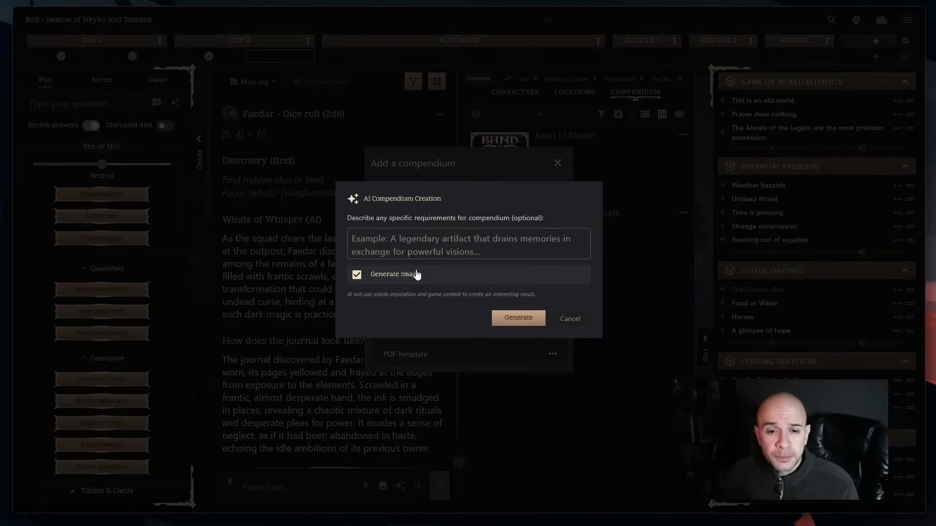
{"action": "left_click", "coordinate": [532, 318]}
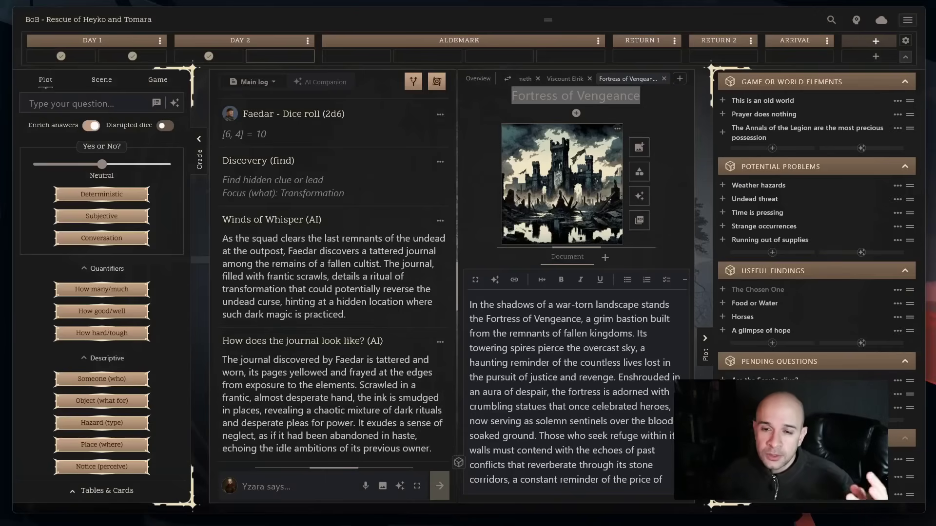
Step: Read through the Fortress of Vengeance description and add an empty line after its last paragraph
{"action": "left_click", "coordinate": [682, 200]}
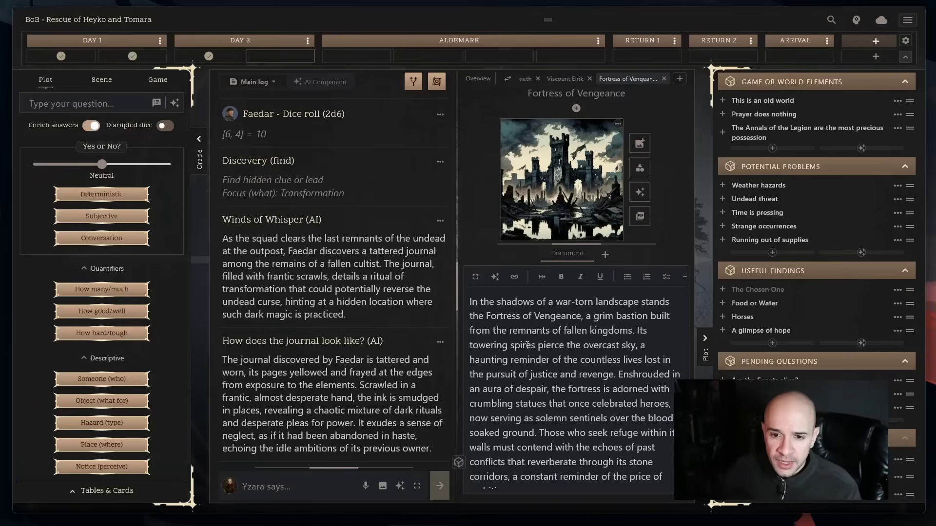
{"action": "scroll", "coordinate": [527, 345], "scroll_direction": "down", "scroll_amount": 1}
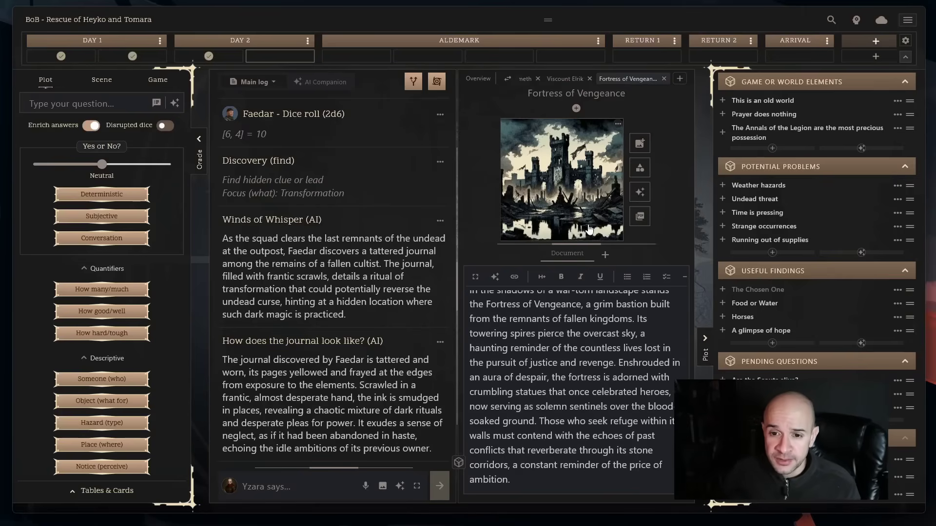
{"action": "scroll", "coordinate": [544, 368], "scroll_direction": "up", "scroll_amount": 1}
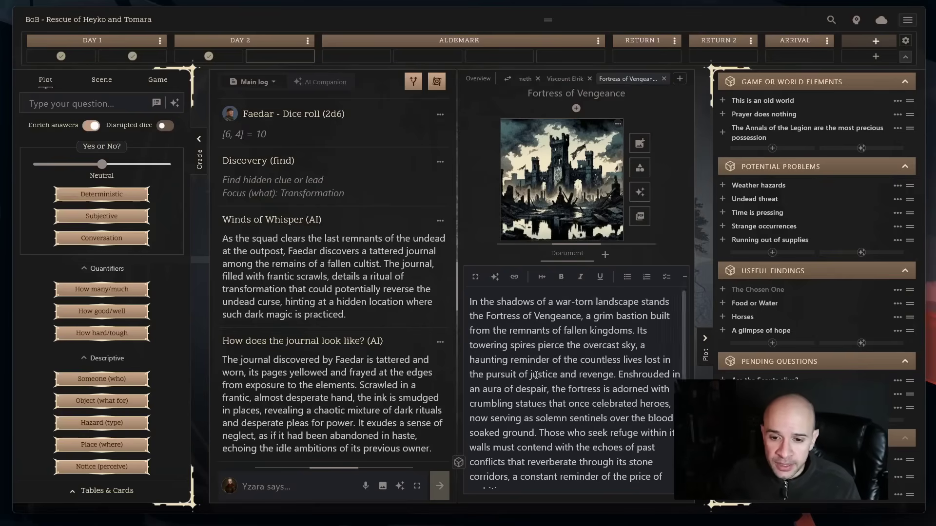
{"action": "scroll", "coordinate": [578, 343], "scroll_direction": "down", "scroll_amount": 1}
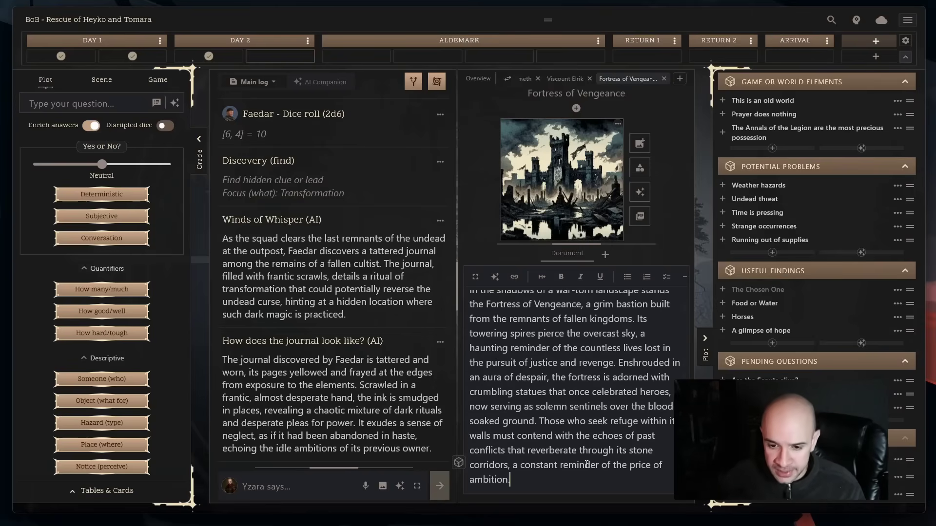
{"action": "key", "text": "Return"}
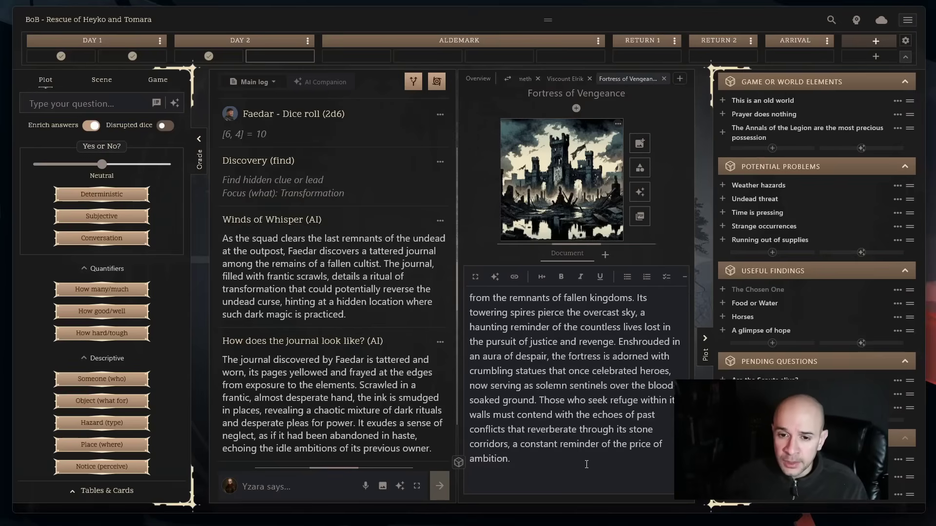
Step: Add a second page named "Aspects" to the Fortress of Vengeance entry
{"action": "left_click", "coordinate": [604, 255]}
{"action": "type", "text": "Aspects"}
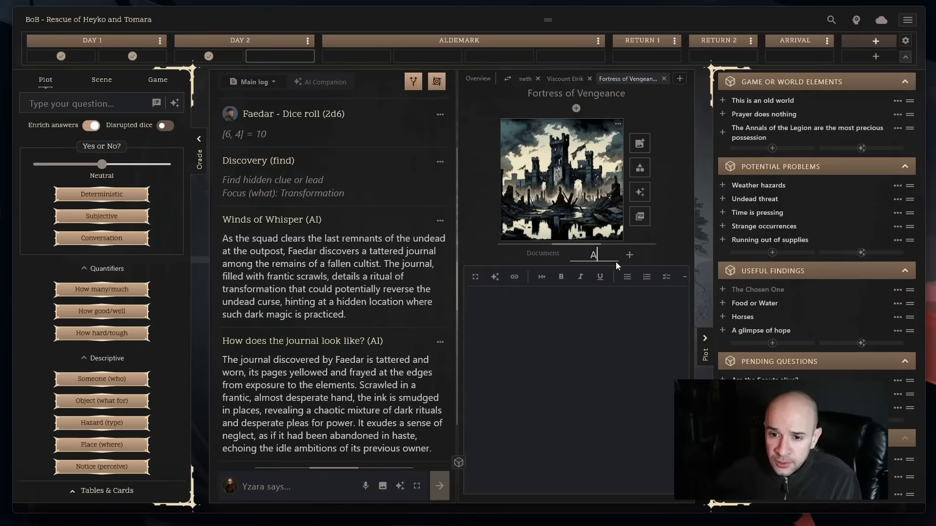
{"action": "key", "text": "Return"}
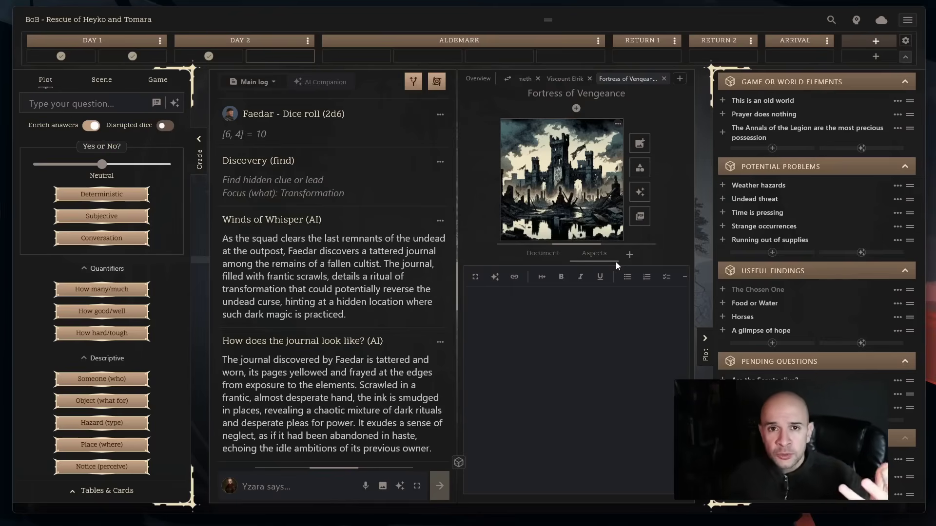
Step: Instruct the AI to "Describe the FATE aspects of this Fortress" on the Aspects page and review the generated list
{"action": "left_click", "coordinate": [493, 276]}
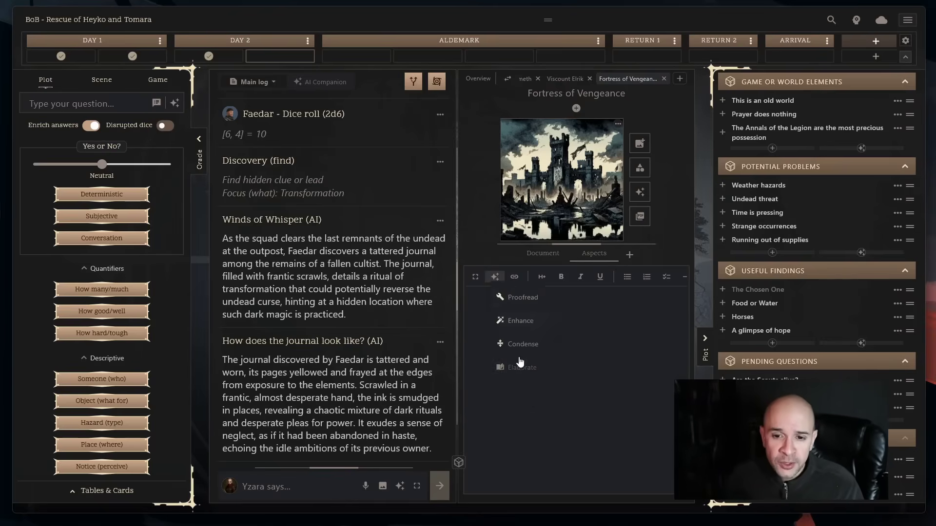
{"action": "left_click", "coordinate": [536, 392]}
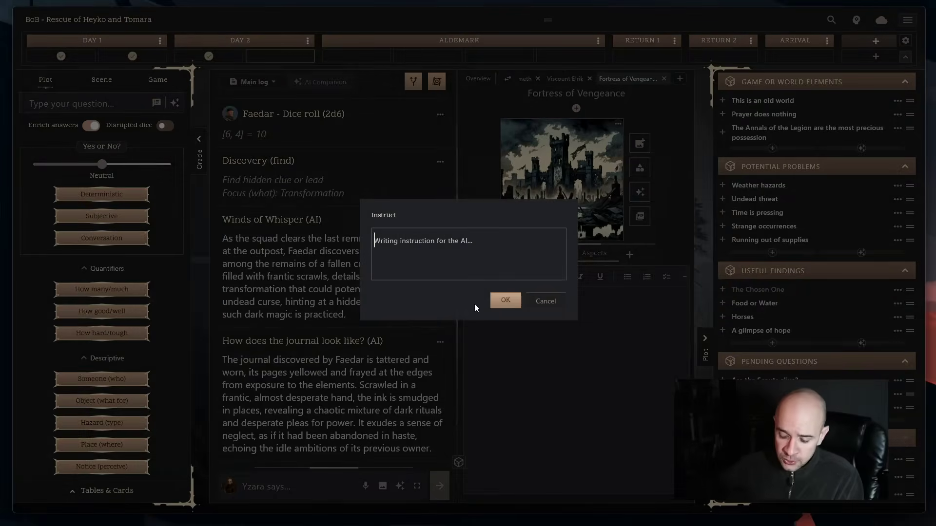
{"action": "type", "text": "Descri"}
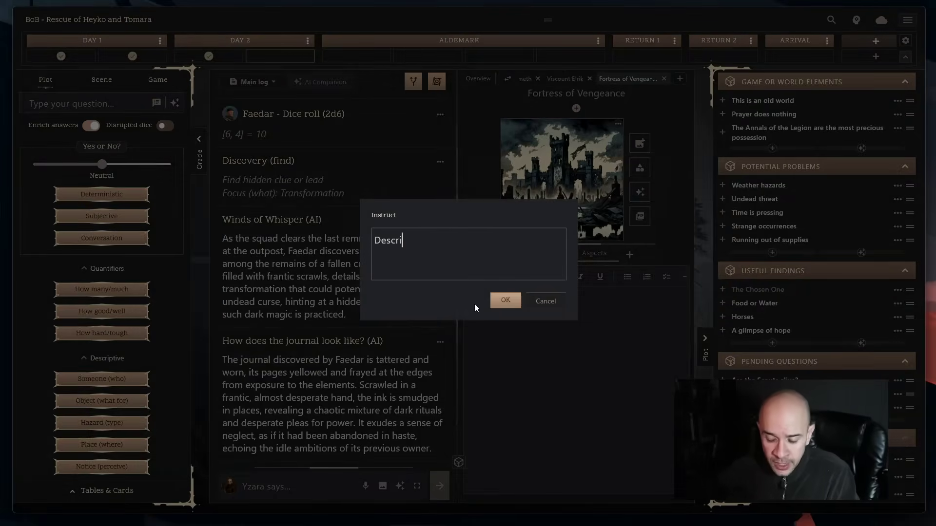
{"action": "type", "text": "be the FATE aspec"}
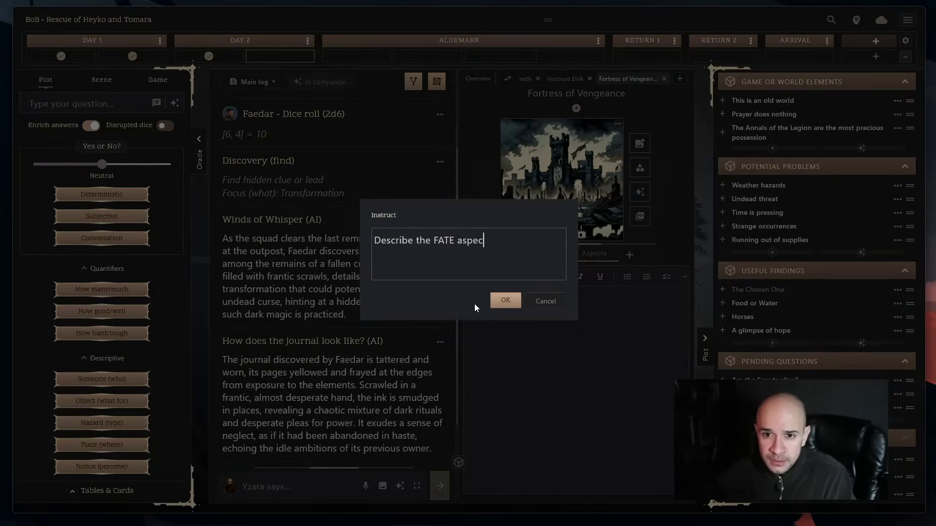
{"action": "type", "text": "ts of this Fortrew"}
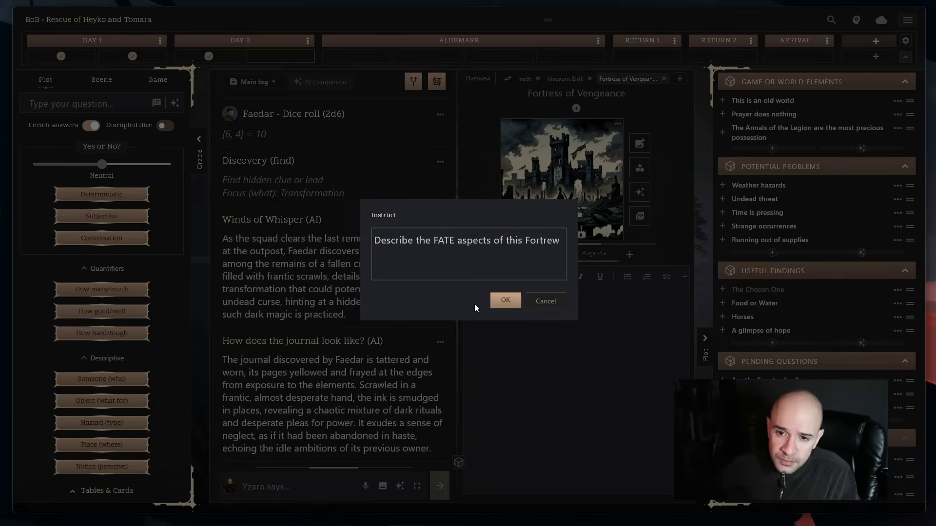
{"action": "key", "text": "BackSpace"}
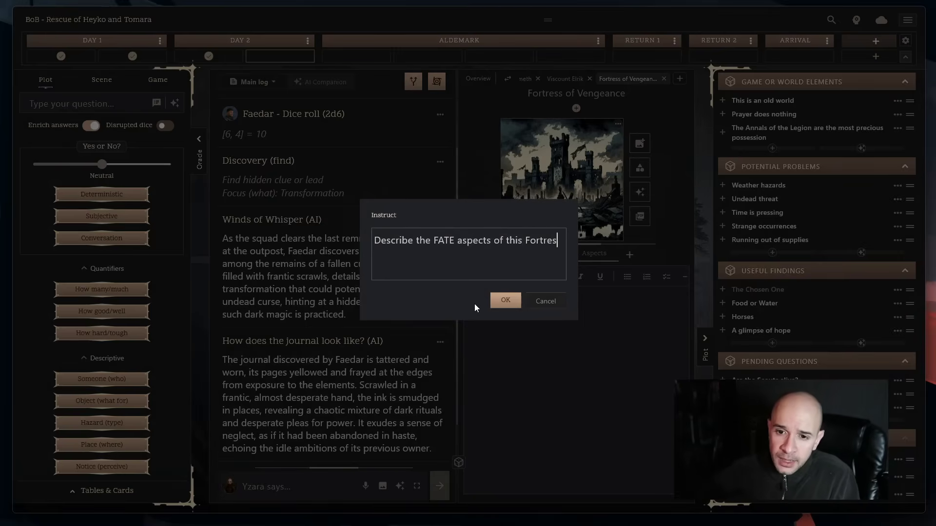
{"action": "type", "text": "ss"}
{"action": "left_click", "coordinate": [494, 303]}
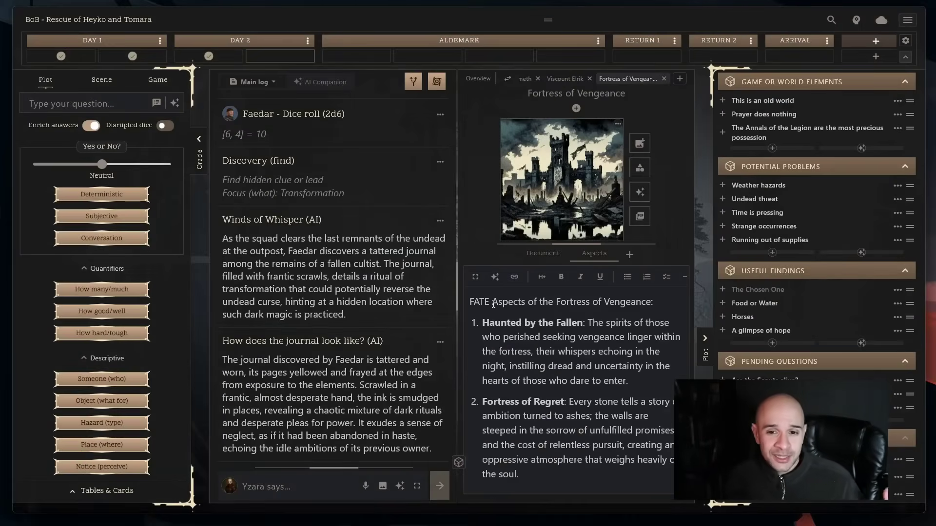
{"action": "scroll", "coordinate": [522, 358], "scroll_direction": "down", "scroll_amount": 3}
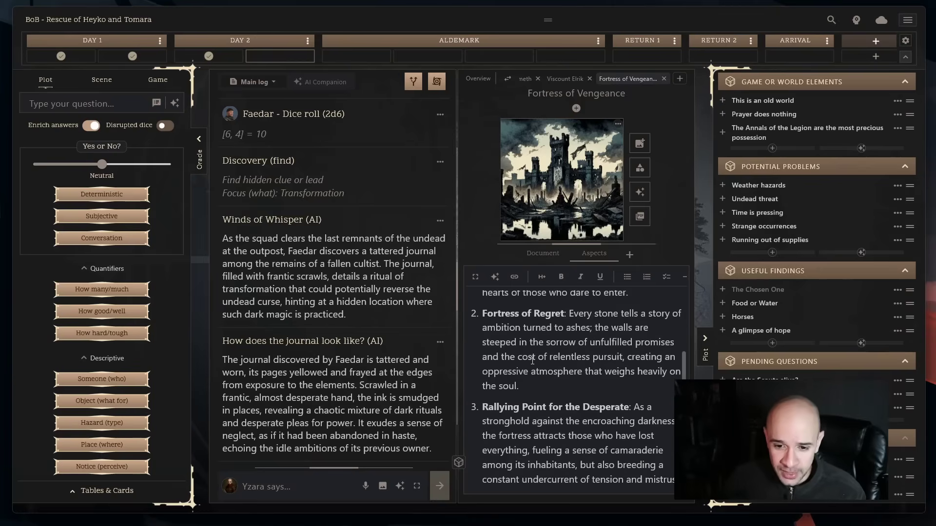
{"action": "scroll", "coordinate": [532, 360], "scroll_direction": "up", "scroll_amount": 3}
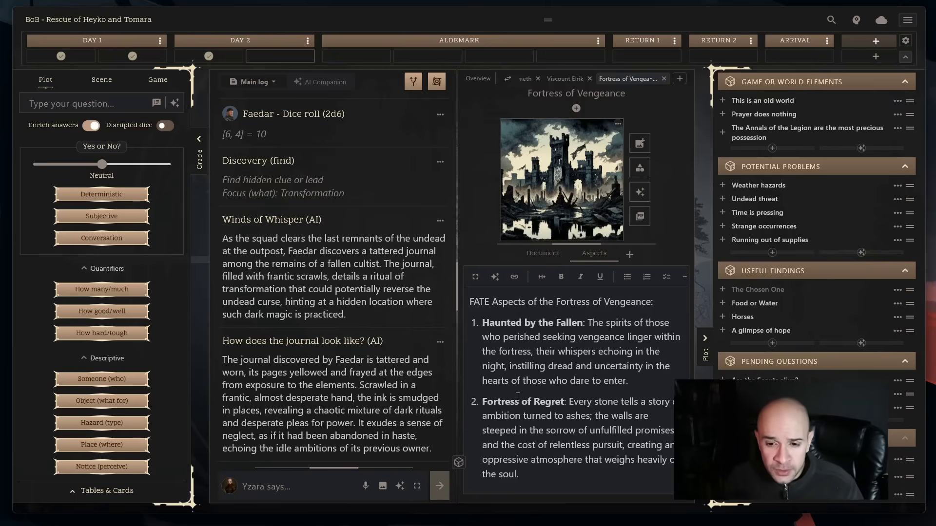
{"action": "scroll", "coordinate": [522, 401], "scroll_direction": "down", "scroll_amount": 3}
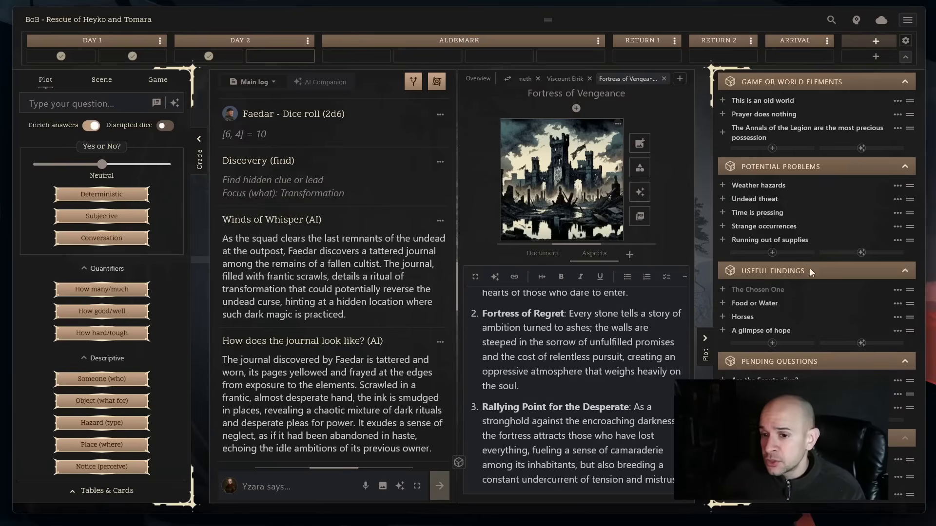
Step: Generate a new Useful Findings plot node with AI, without specific requirements and with Generate Image enabled
{"action": "left_click", "coordinate": [862, 344]}
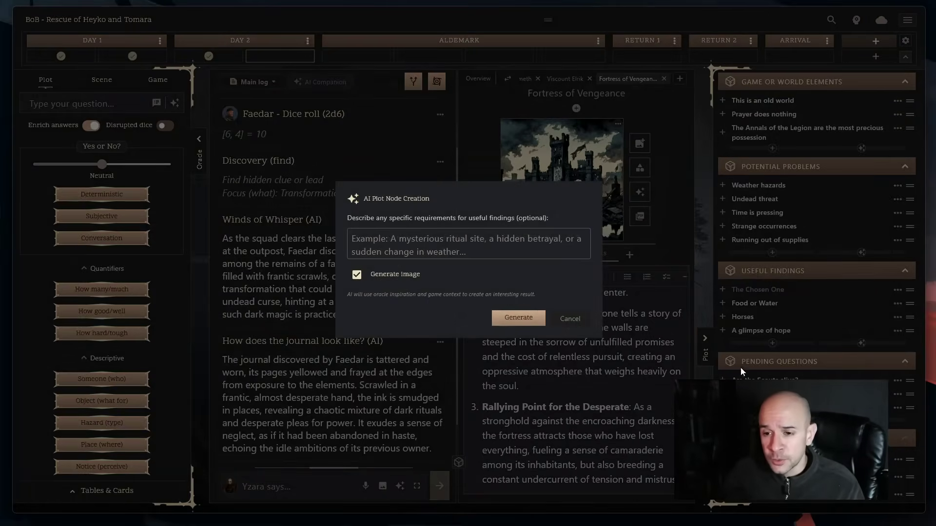
{"action": "left_click", "coordinate": [517, 253]}
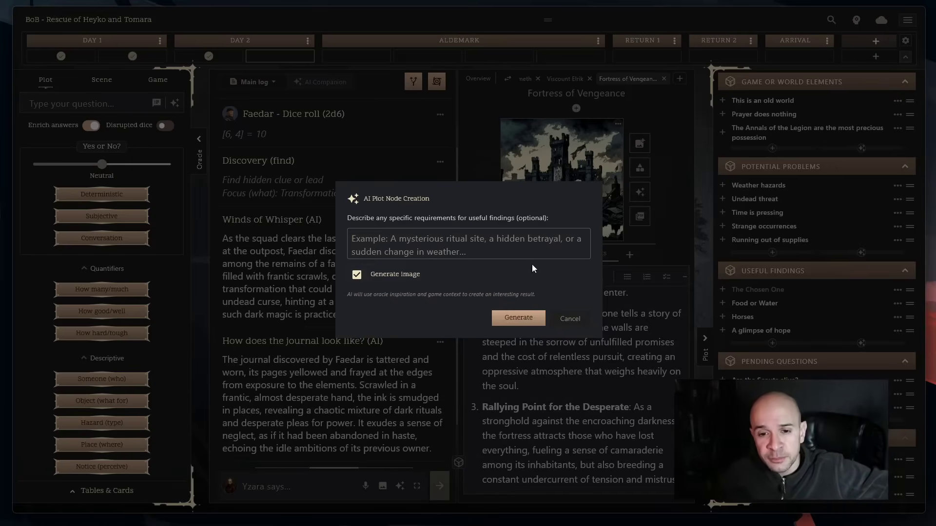
{"action": "left_click", "coordinate": [514, 328]}
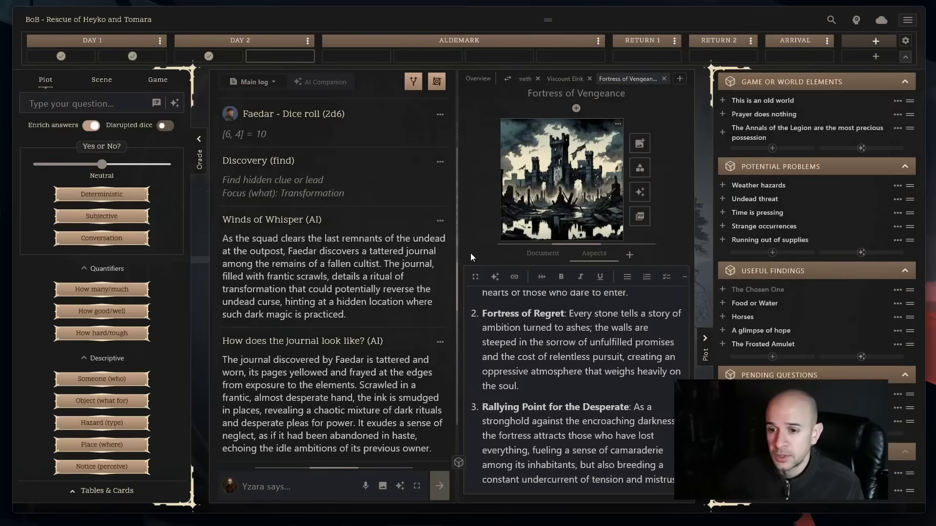
Step: Expand The Frosted Amulet under Useful Findings to view its text and image, and add it to the main log
{"action": "left_click", "coordinate": [762, 345]}
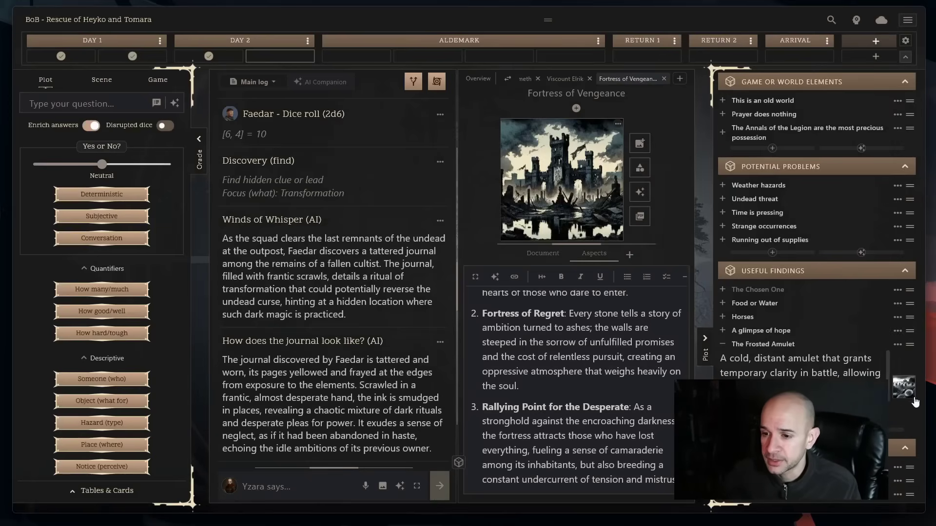
{"action": "left_click", "coordinate": [903, 386]}
{"action": "left_click", "coordinate": [840, 358]}
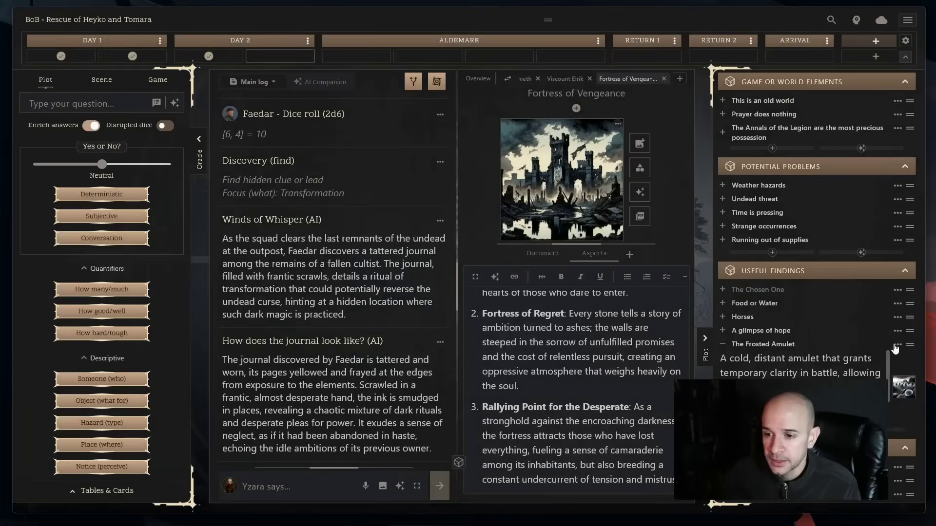
{"action": "left_click_drag", "start_coordinate": [896, 348], "coordinate": [298, 296]}
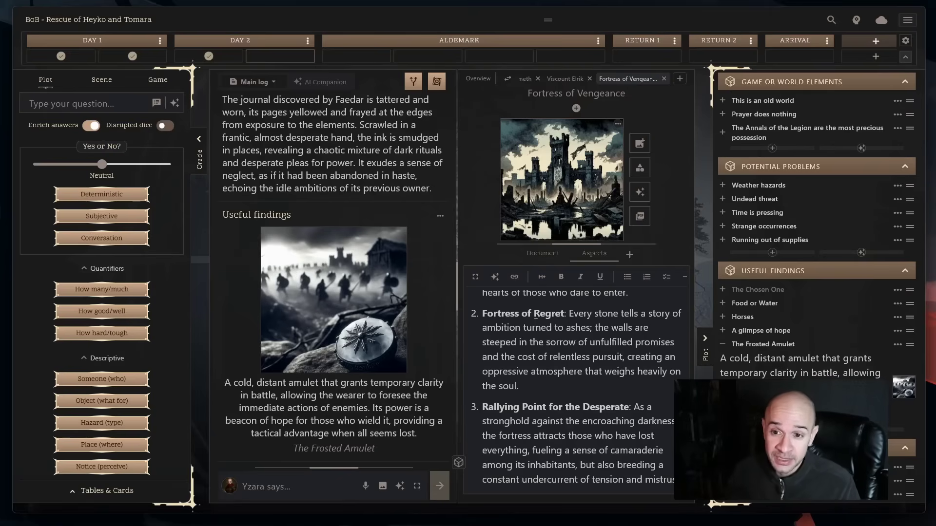
Step: Generate an additional AI image for the Fortress of Vengeance entry with the description "Interior of the Fortress"
{"action": "left_click", "coordinate": [640, 193]}
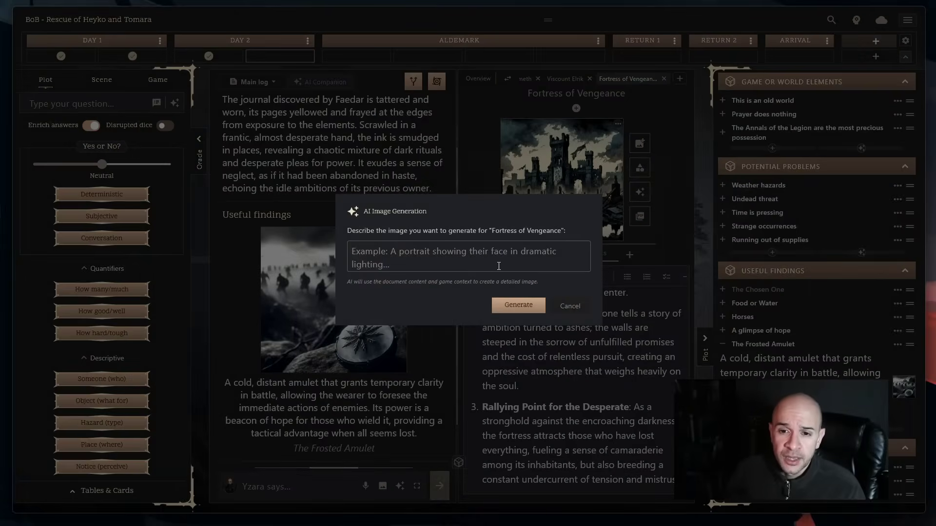
{"action": "type", "text": "I"}
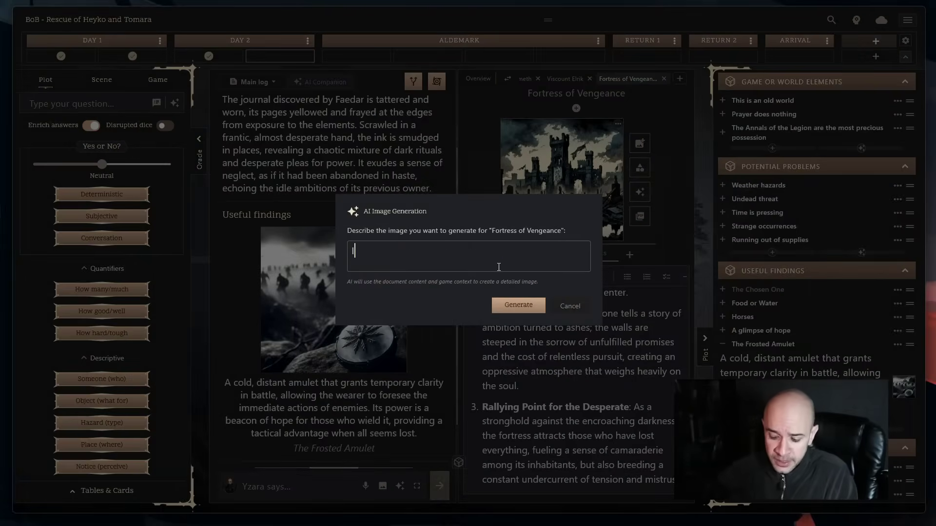
{"action": "type", "text": "nterior of th"}
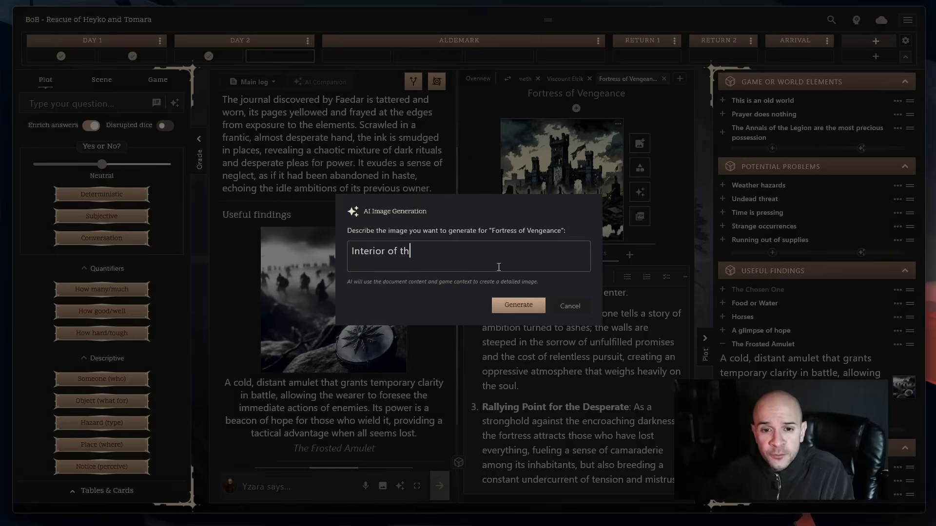
{"action": "type", "text": "e Fortress"}
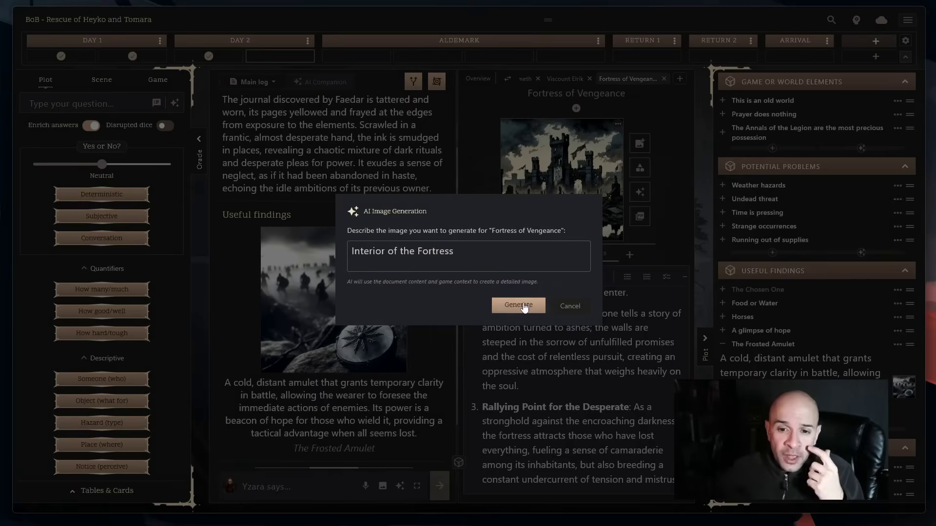
{"action": "left_click", "coordinate": [520, 306]}
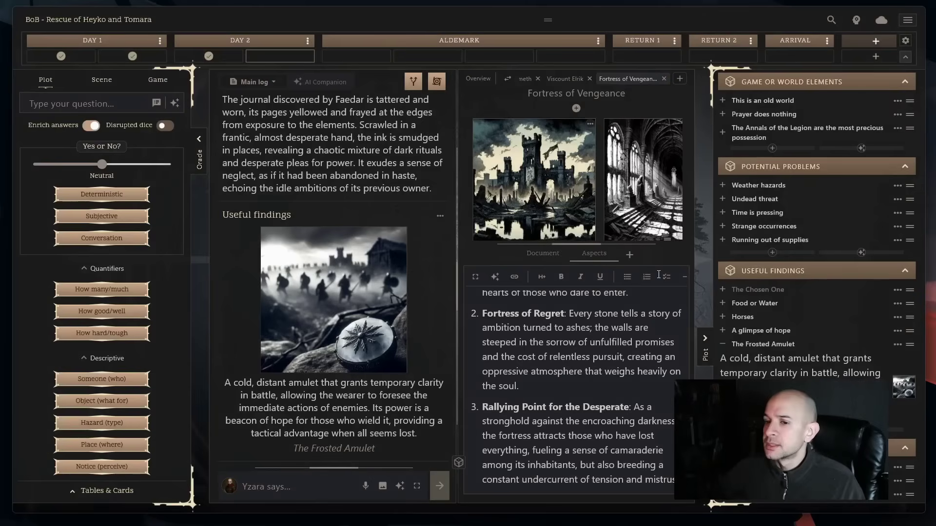
Step: View the generated fortress interior image enlarged and return to the Fortress of Vengeance entry
{"action": "left_click", "coordinate": [606, 178]}
{"action": "left_click", "coordinate": [592, 209]}
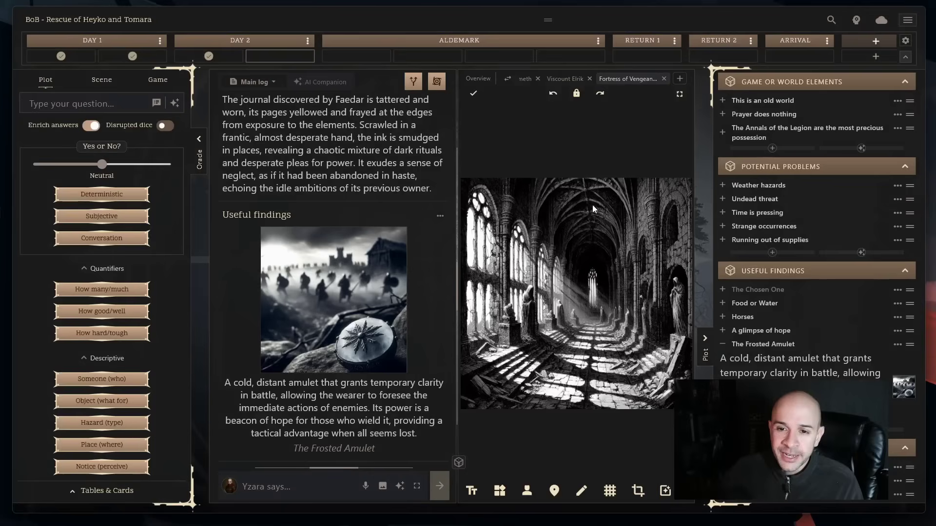
{"action": "left_click", "coordinate": [472, 98]}
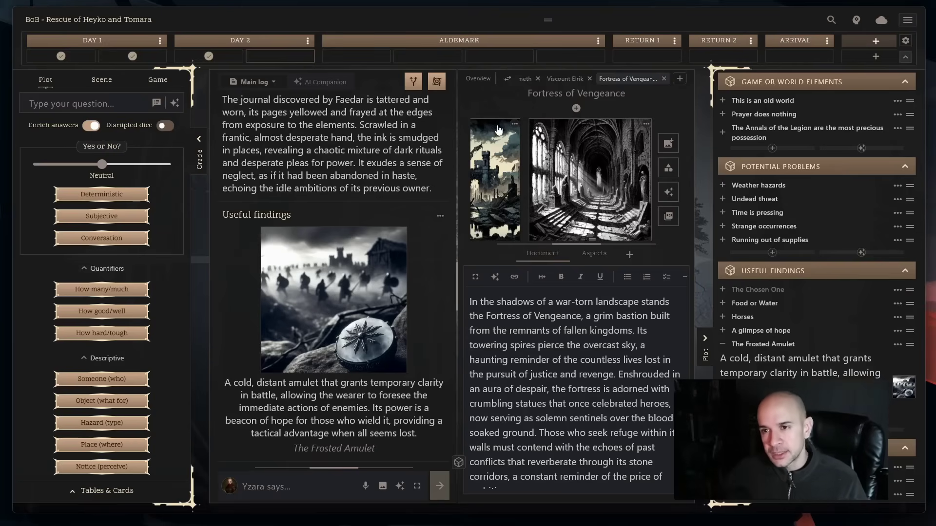
Step: Open the AI Assistant settings and review the API keys and the text and image generation providers and models
{"action": "left_click", "coordinate": [907, 19]}
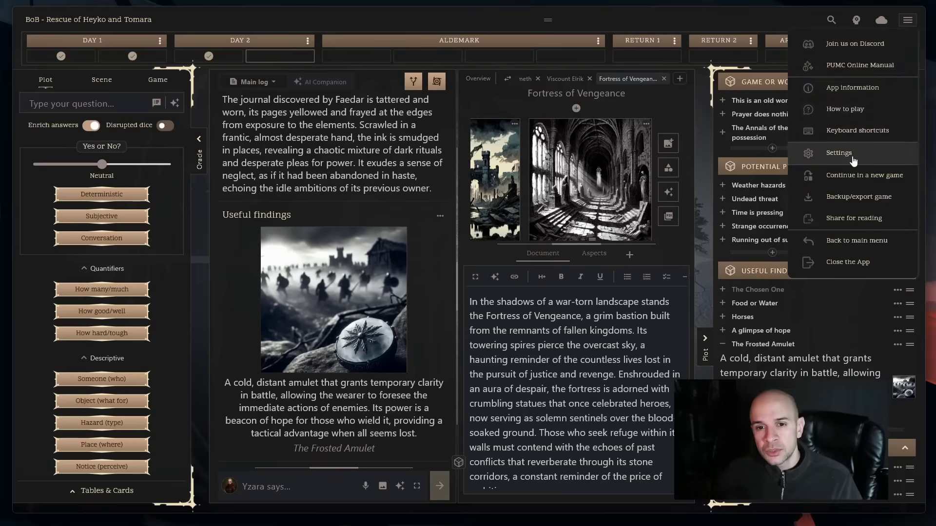
{"action": "left_click", "coordinate": [851, 154]}
{"action": "left_click", "coordinate": [591, 118]}
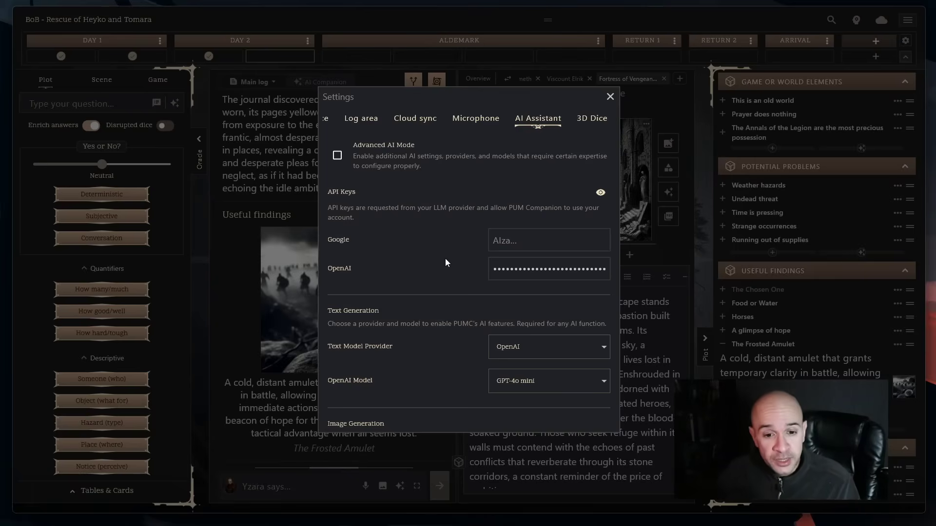
{"action": "scroll", "coordinate": [446, 259], "scroll_direction": "down", "scroll_amount": 2}
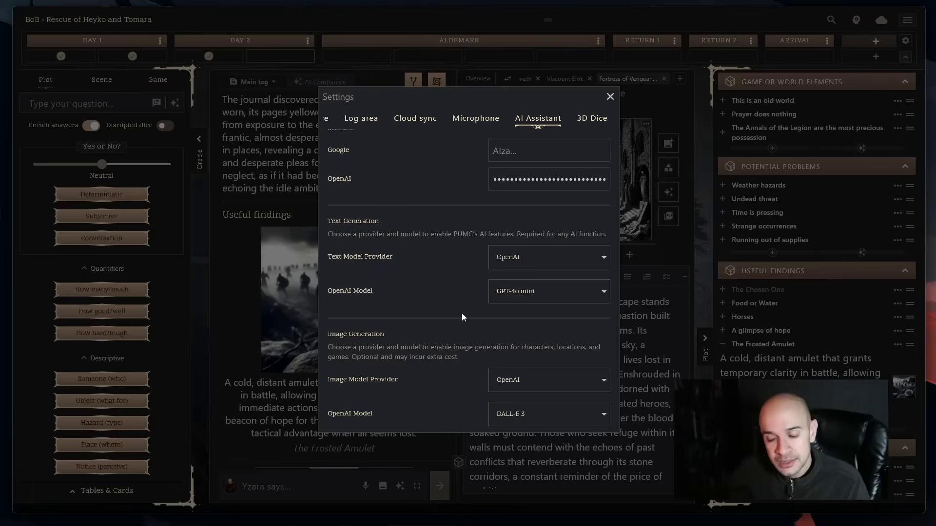
{"action": "scroll", "coordinate": [461, 317], "scroll_direction": "up", "scroll_amount": 5}
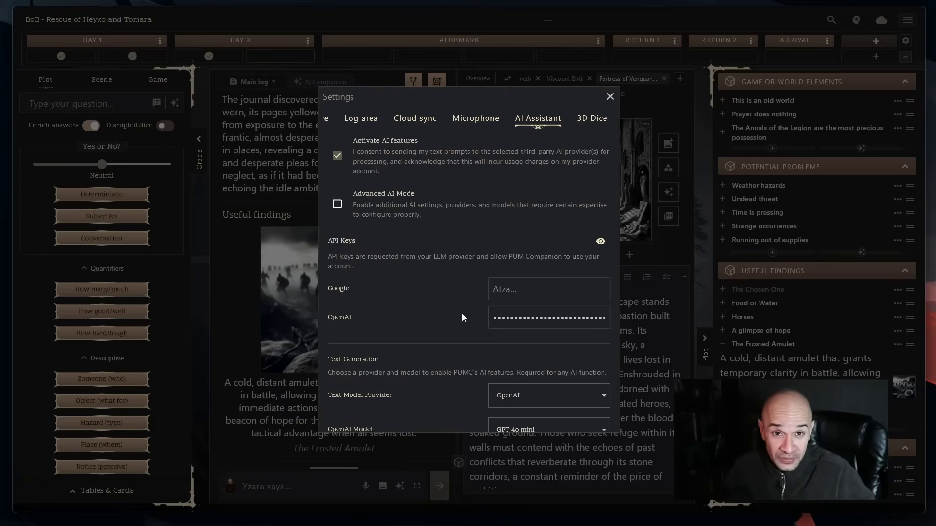
Step: Enable Advanced AI Mode, review the additional providers, context strategy and utility model options, and close the settings
{"action": "left_click", "coordinate": [444, 211]}
{"action": "scroll", "coordinate": [458, 288], "scroll_direction": "down", "scroll_amount": 3}
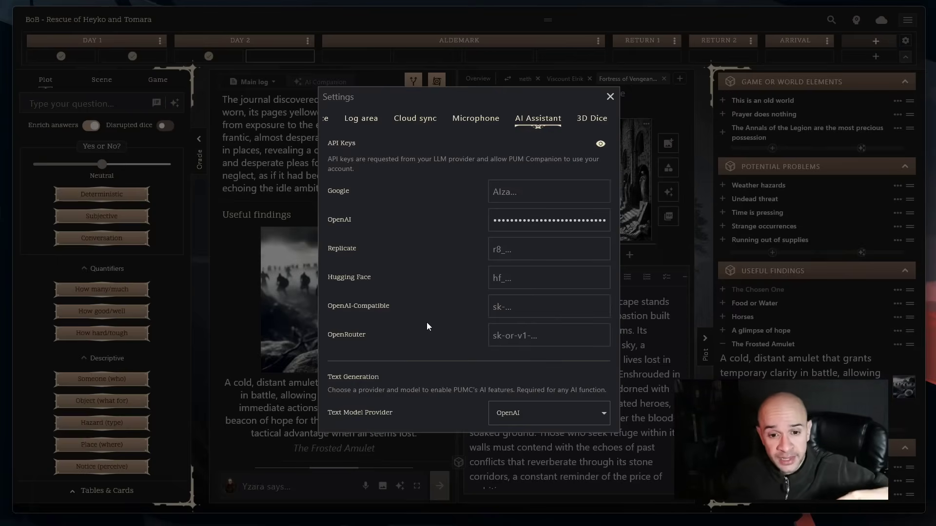
{"action": "scroll", "coordinate": [423, 343], "scroll_direction": "down", "scroll_amount": 9}
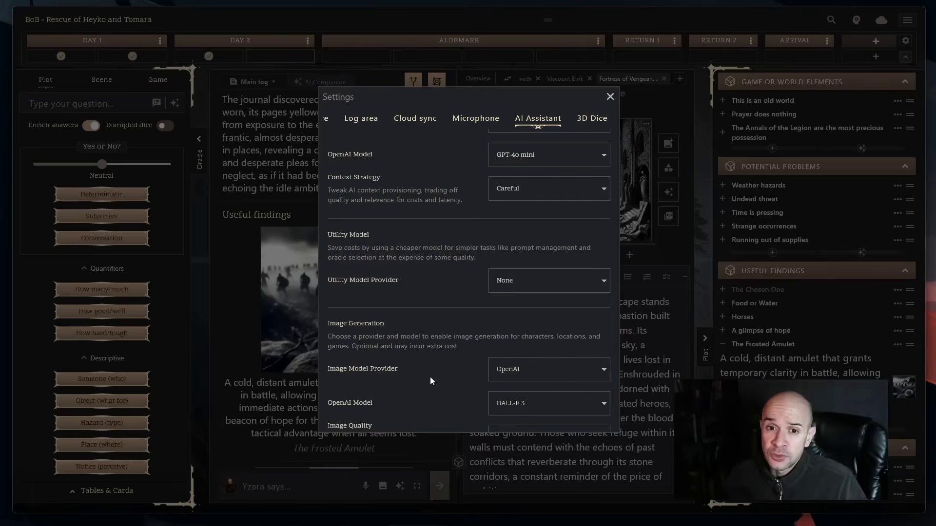
{"action": "scroll", "coordinate": [471, 307], "scroll_direction": "up", "scroll_amount": 5}
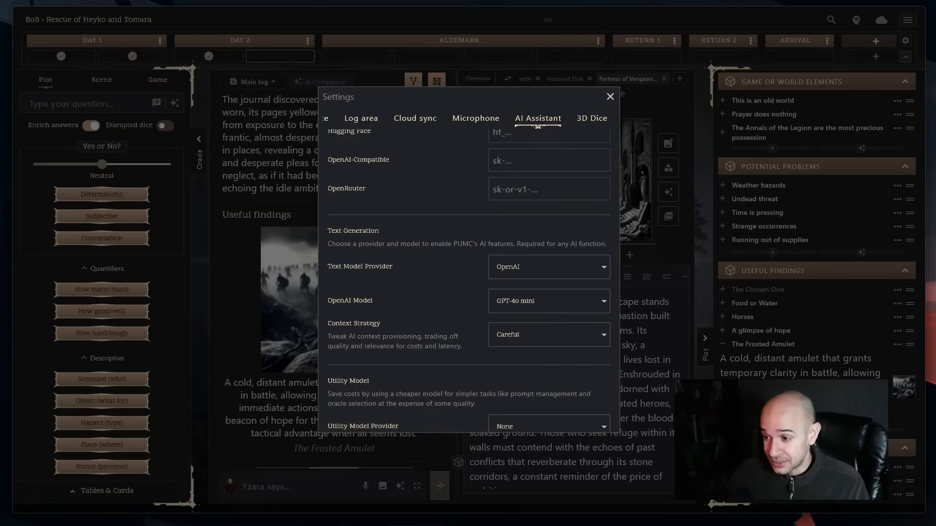
{"action": "left_click", "coordinate": [705, 165]}
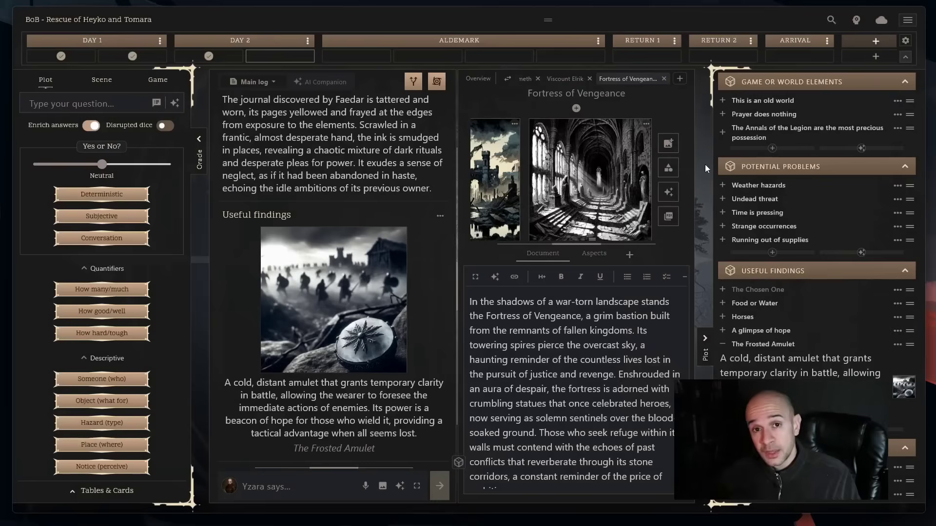
Step: Review the AI Game Settings for rules, writing style, image style and image generation, and go to the Plot Scope
{"action": "left_click", "coordinate": [855, 22]}
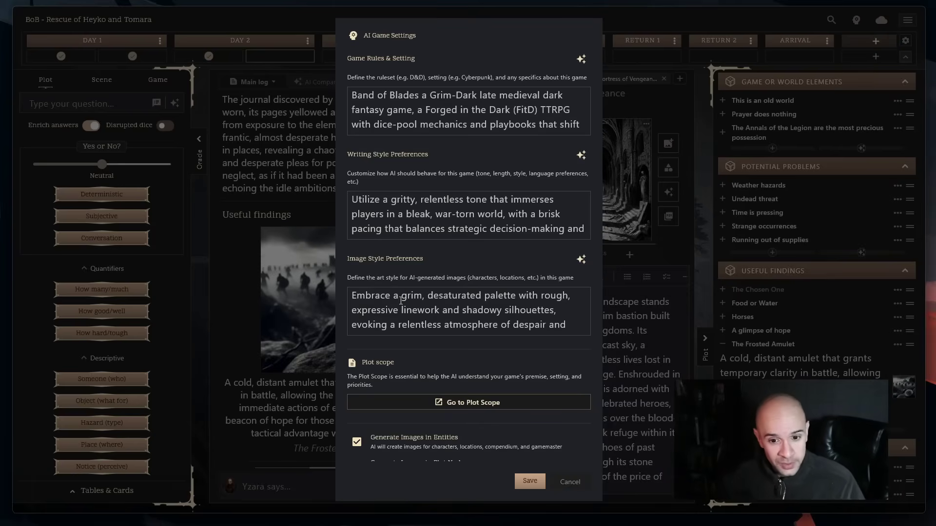
{"action": "scroll", "coordinate": [404, 359], "scroll_direction": "down", "scroll_amount": 1}
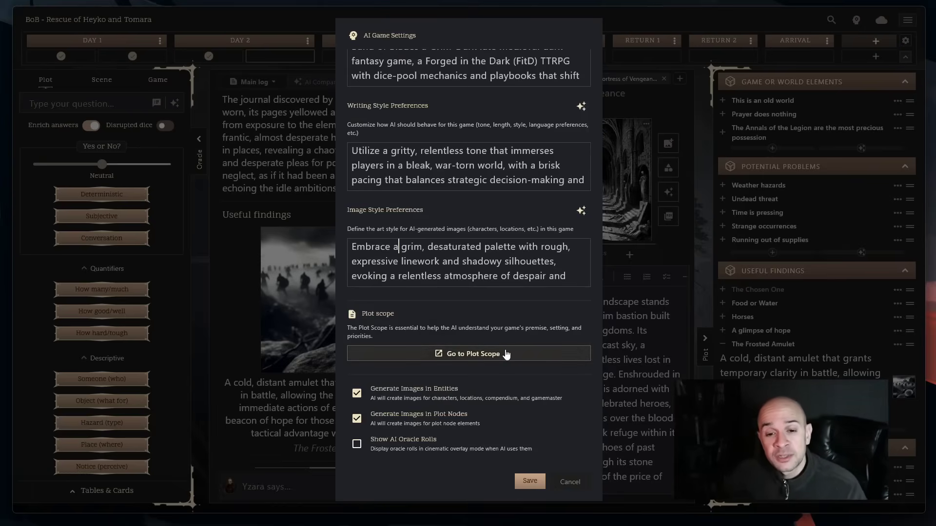
{"action": "left_click", "coordinate": [539, 359]}
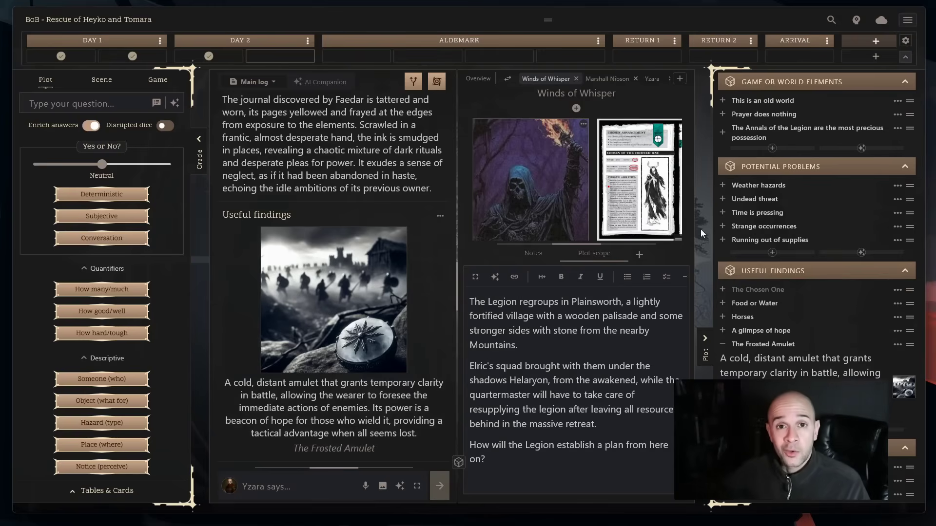
Step: Leave the current game for the main menu and open the draft game "Dreamweaver: Echoes of the Lost"
{"action": "left_click", "coordinate": [906, 23]}
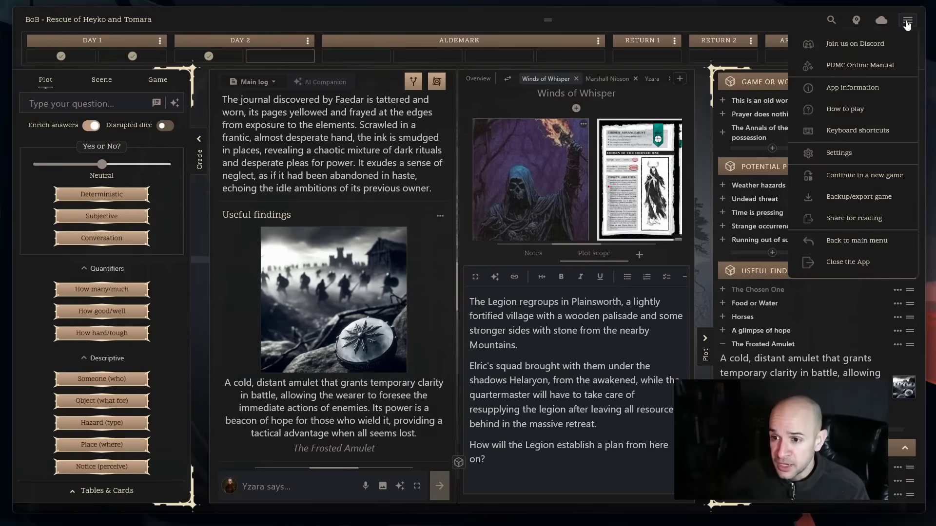
{"action": "left_click", "coordinate": [856, 240]}
{"action": "left_click", "coordinate": [421, 277]}
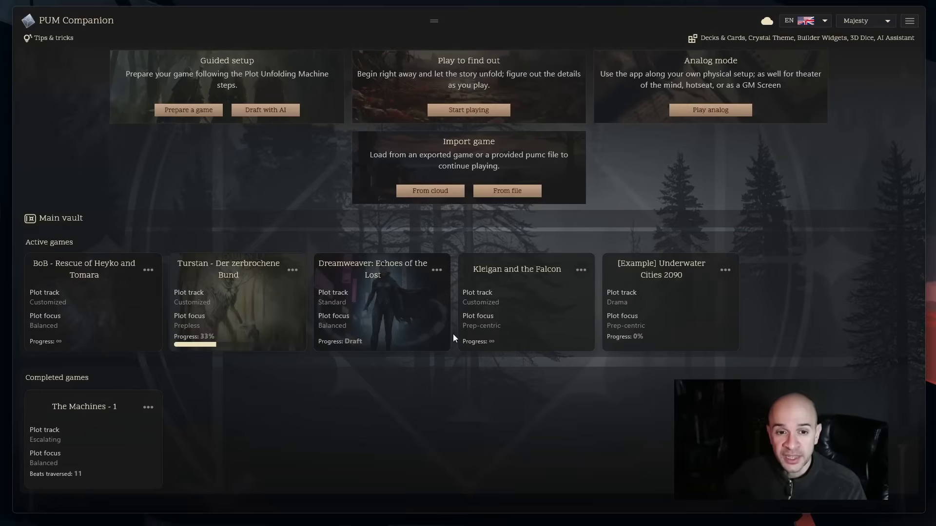
{"action": "left_click", "coordinate": [398, 333]}
Step: Examine the draft's world elements, potential problems, useful findings and pending questions, including the Nervous Knowledge image
{"action": "left_click", "coordinate": [258, 84]}
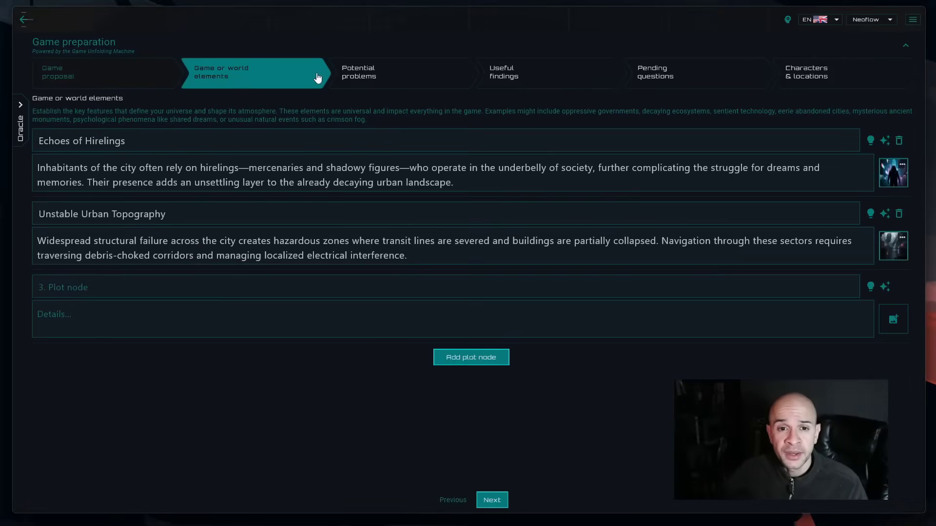
{"action": "left_click", "coordinate": [445, 84]}
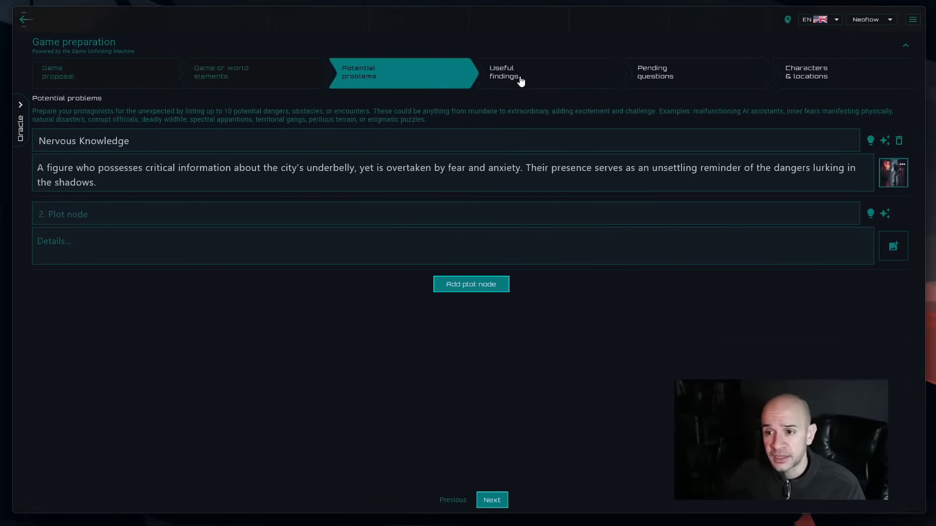
{"action": "left_click", "coordinate": [518, 80]}
{"action": "left_click", "coordinate": [658, 79]}
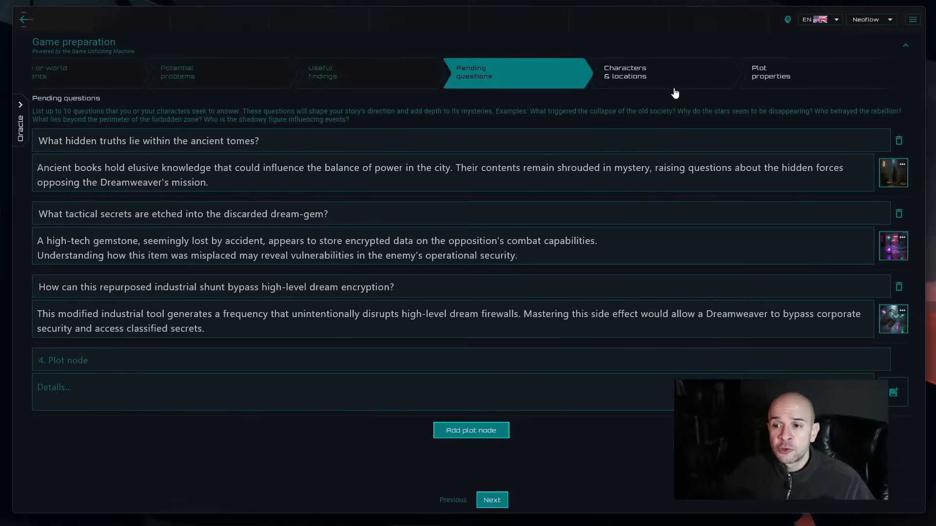
{"action": "left_click", "coordinate": [365, 87]}
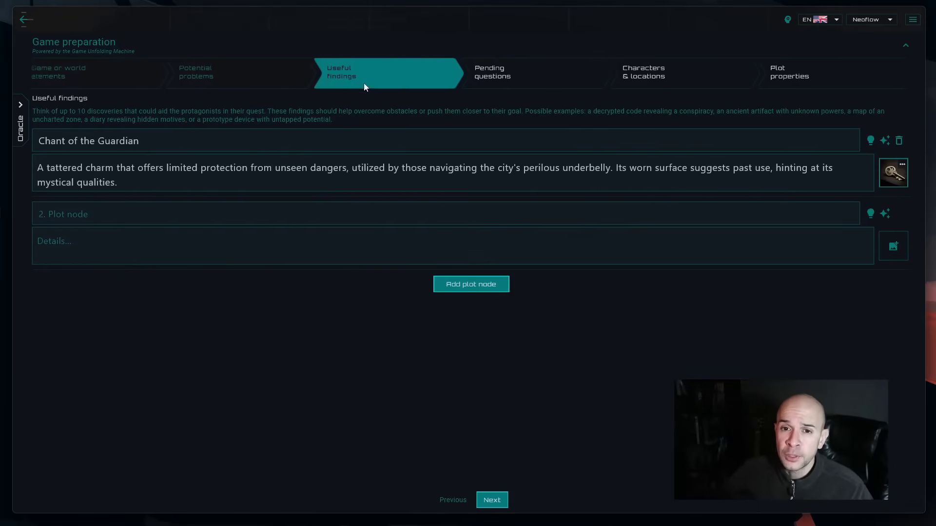
{"action": "left_click", "coordinate": [344, 80]}
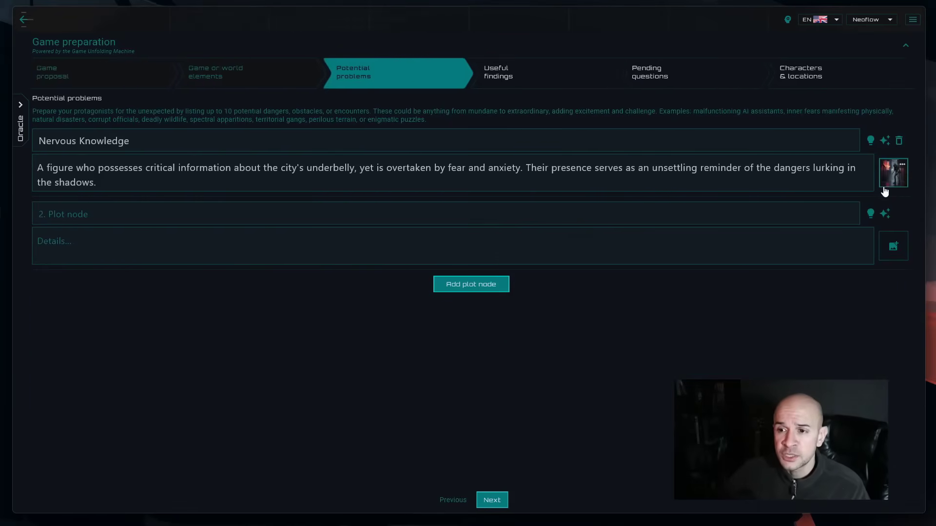
{"action": "left_click", "coordinate": [883, 180]}
{"action": "left_click", "coordinate": [676, 88]}
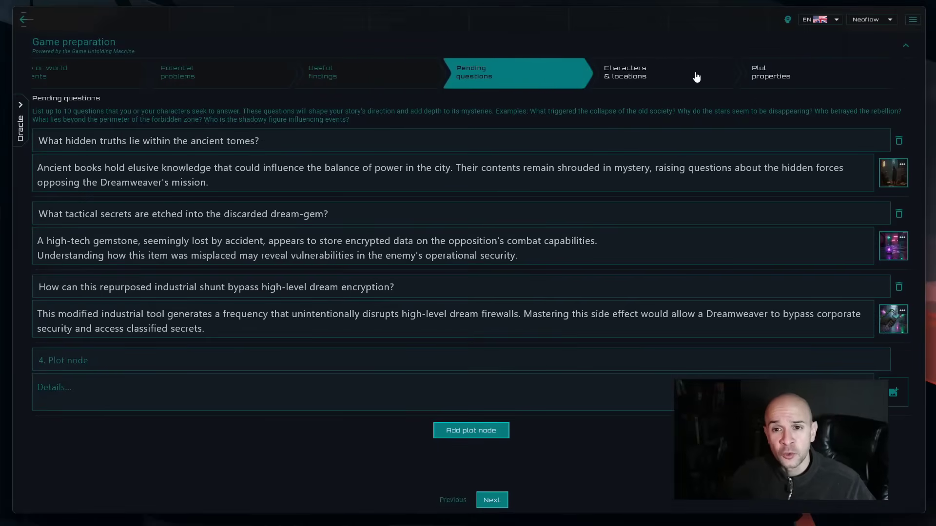
Step: Browse the draft's characters and locations in the carousel view and look at its plot properties
{"action": "left_click", "coordinate": [700, 74]}
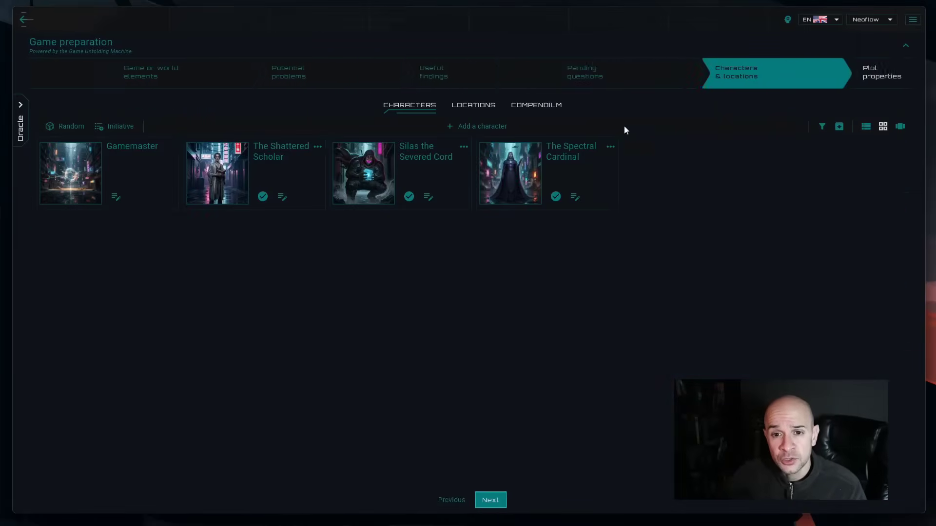
{"action": "left_click", "coordinate": [900, 127]}
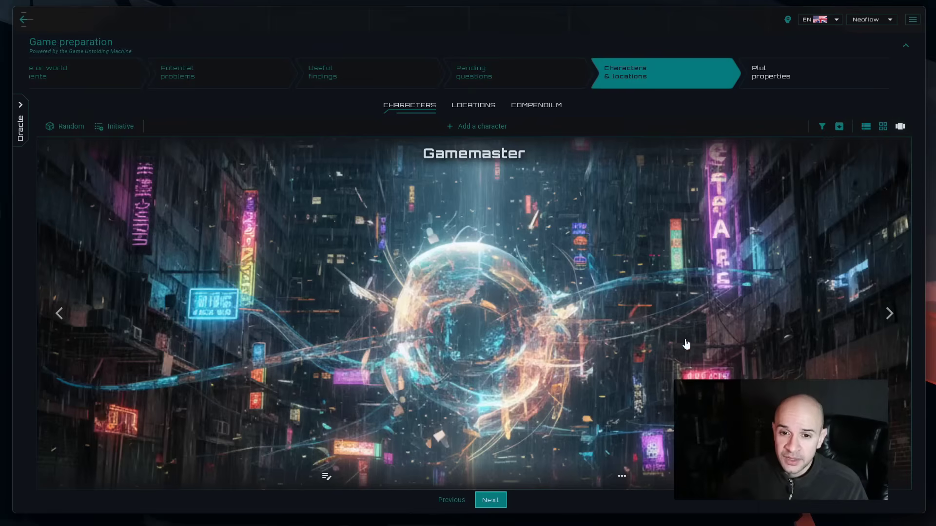
{"action": "left_click", "coordinate": [883, 317]}
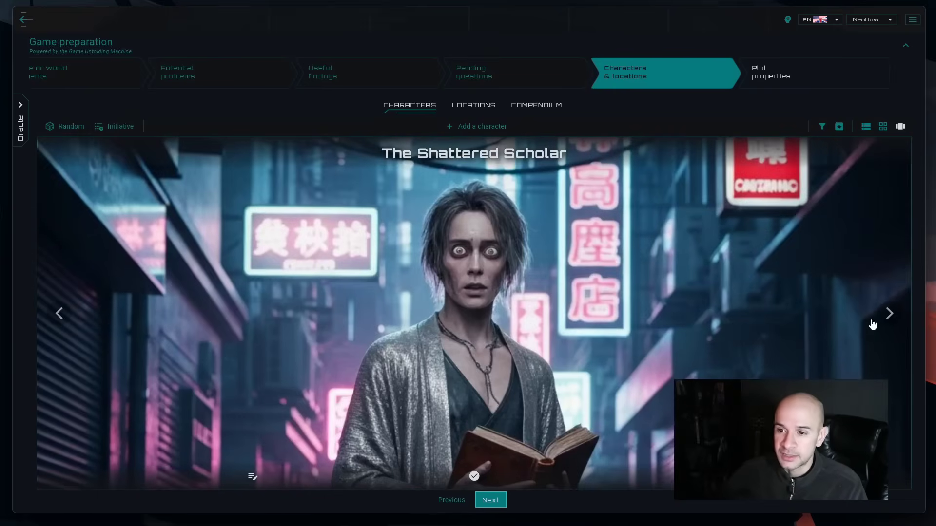
{"action": "left_click", "coordinate": [889, 314]}
{"action": "left_click", "coordinate": [473, 104]}
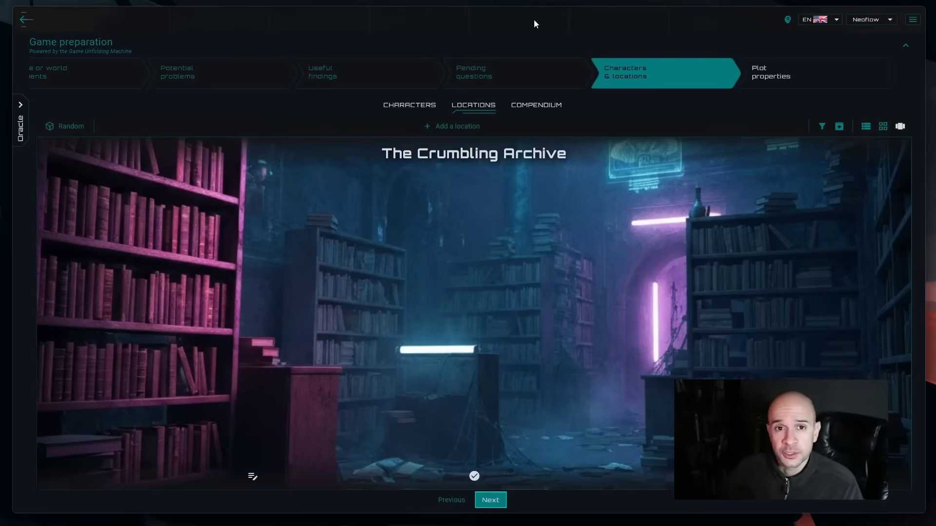
{"action": "left_click", "coordinate": [767, 68]}
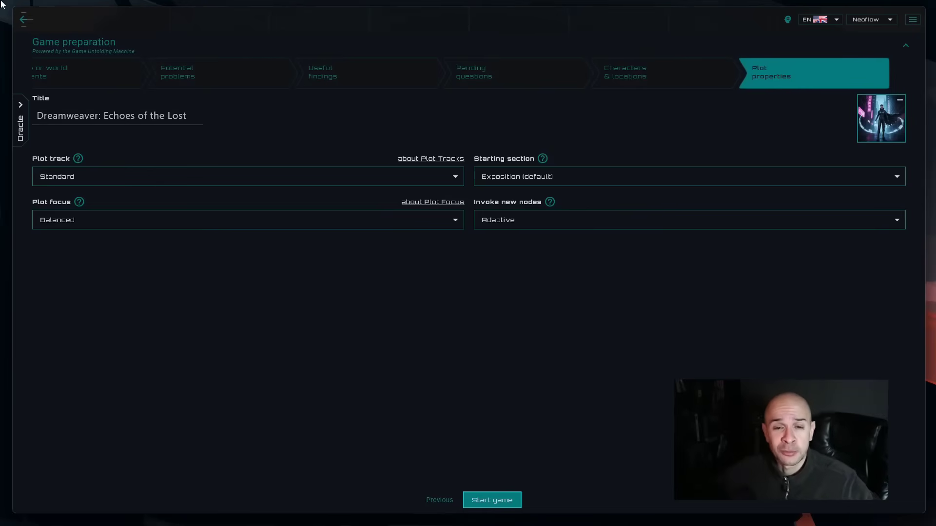
Step: Leave the draft, reopen the game "BoB - Rescue of Heyko and Tomara", and show the AI text options for a log note
{"action": "left_click", "coordinate": [23, 18]}
{"action": "left_click", "coordinate": [518, 279]}
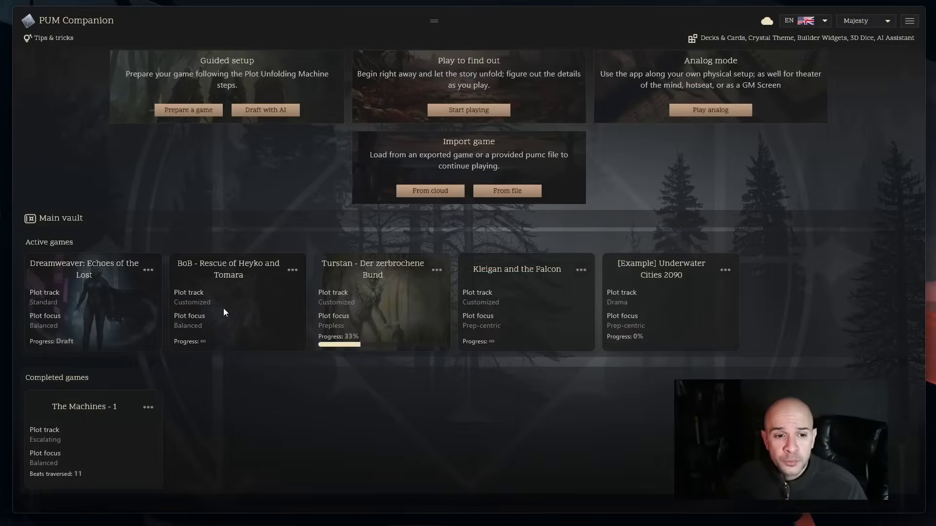
{"action": "left_click", "coordinate": [221, 308]}
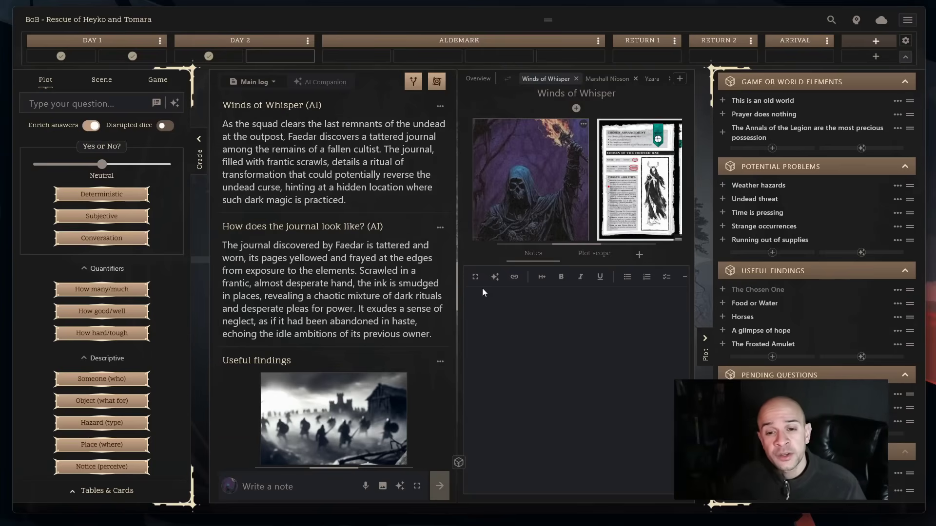
{"action": "left_click", "coordinate": [399, 486]}
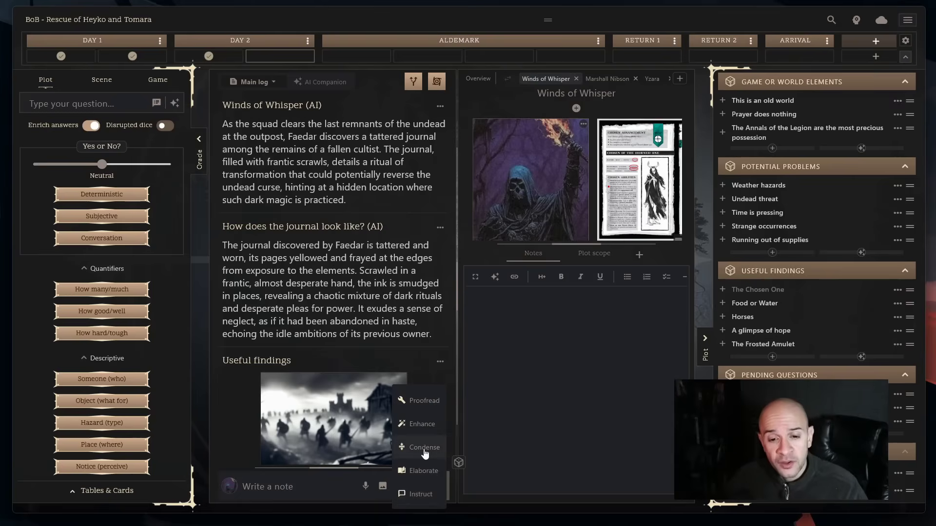